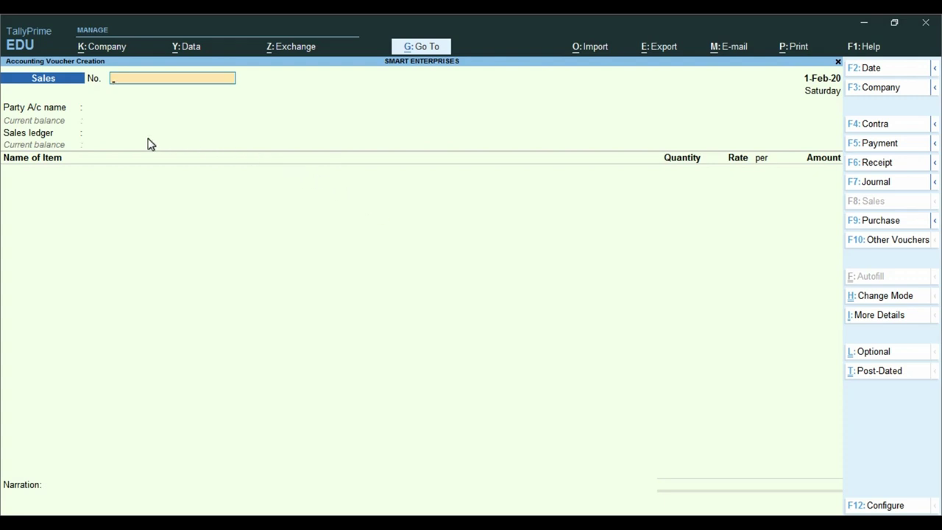
Compare the blank sales vouchers of SMART ENTERPRISES and SMART ENTERPRISES-1, and view the SALES INV.pdf invoice
key("ctrl")
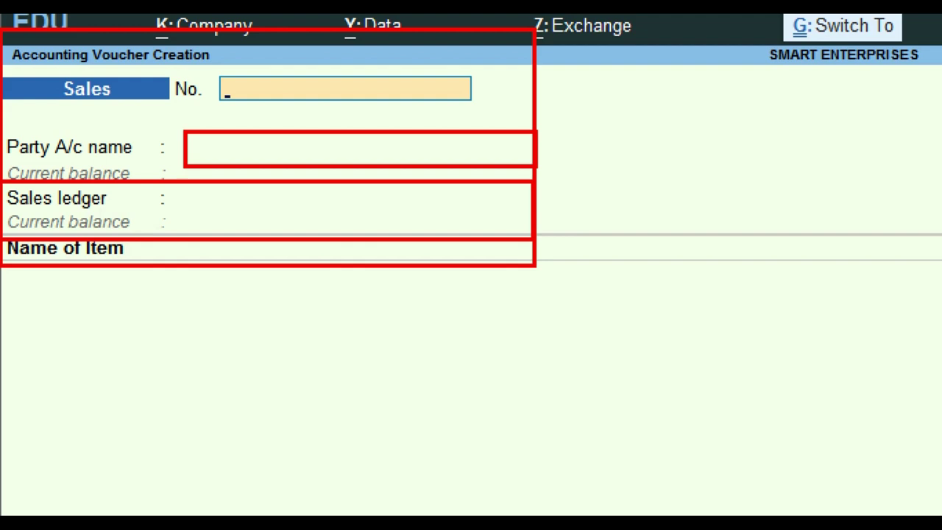
left_click(403, 524)
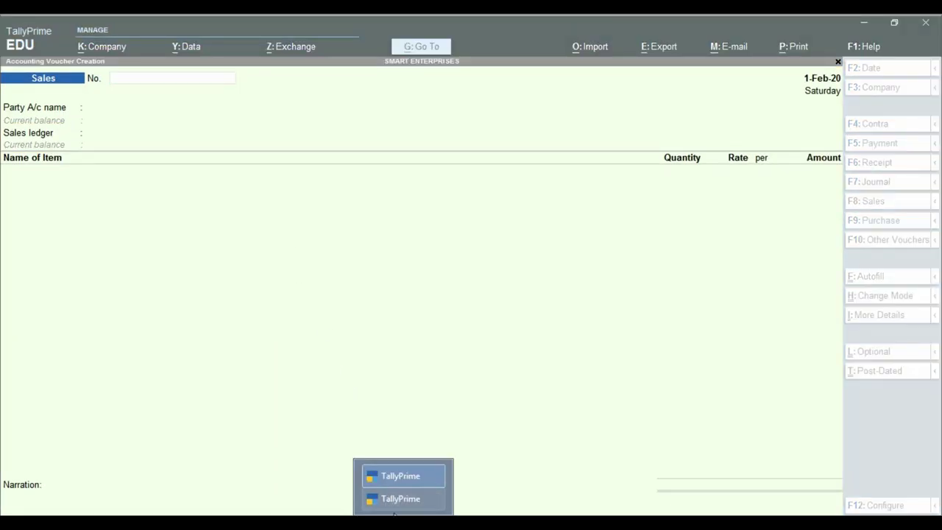
left_click(393, 499)
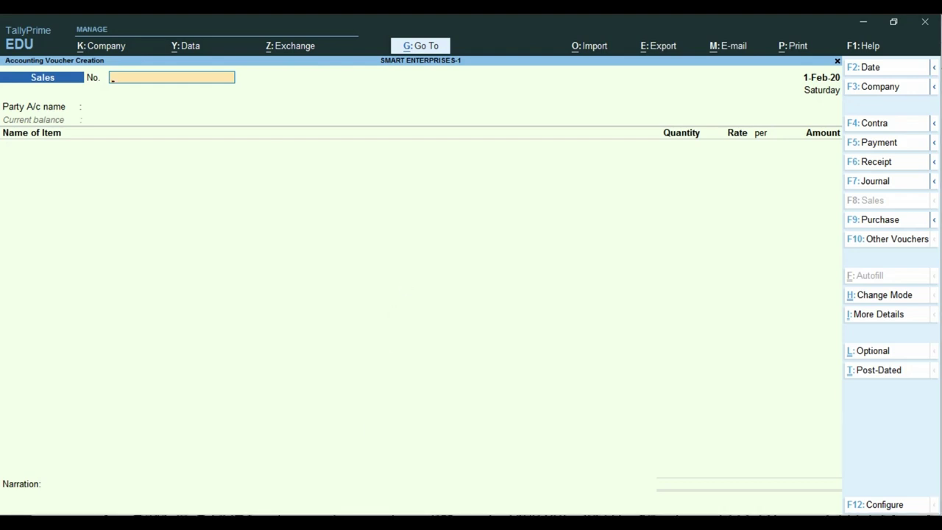
key("alt+Tab")
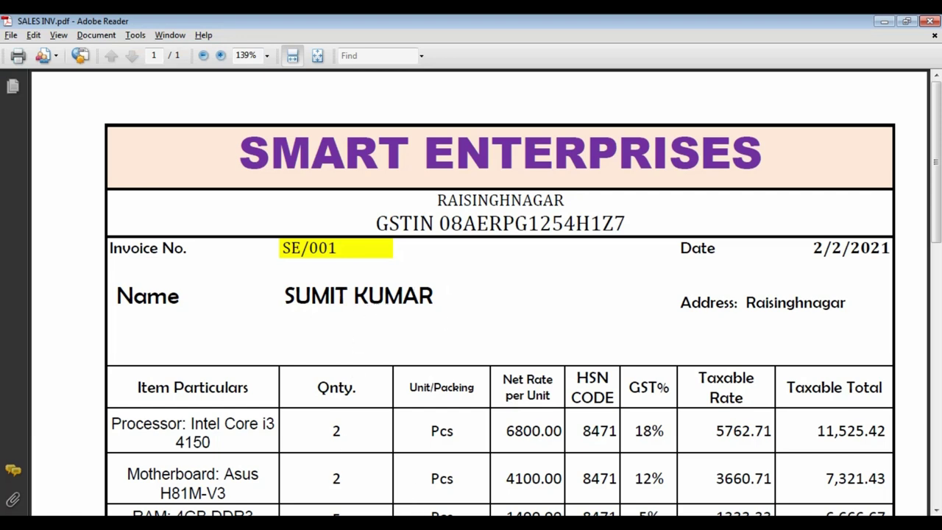
mouse_move(410, 511)
left_click(401, 478)
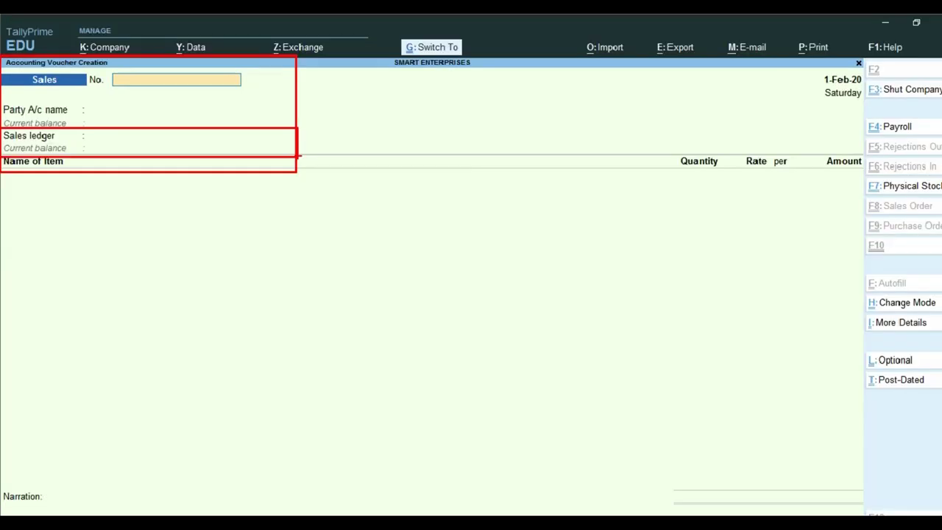
Check the invoice header in SALES INV.pdf, and give the SMART ENTERPRISES sales voucher number SE/001 and the date 2 February
key("alt+Tab")
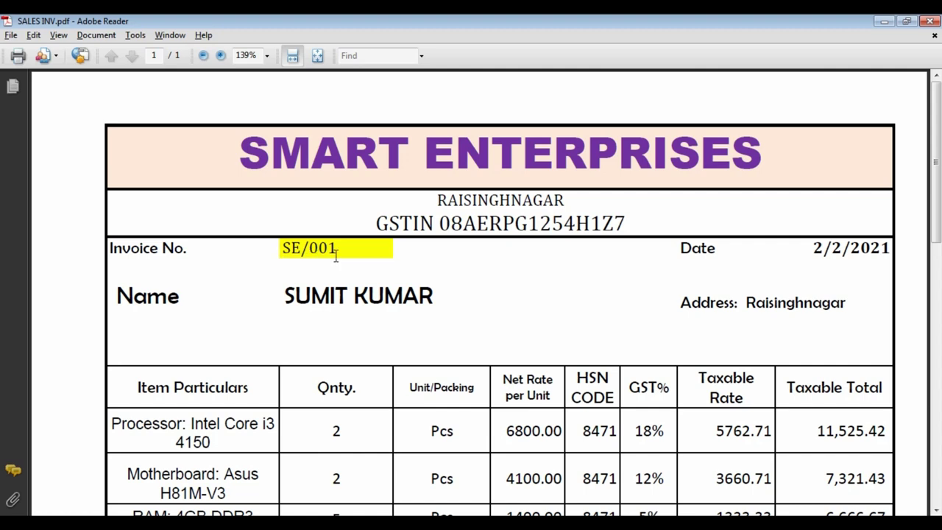
mouse_move(392, 515)
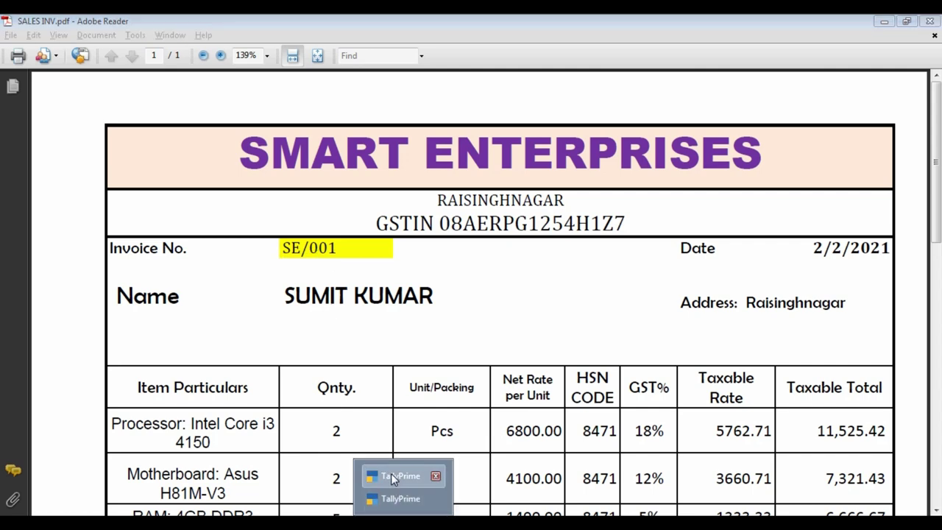
left_click(390, 472)
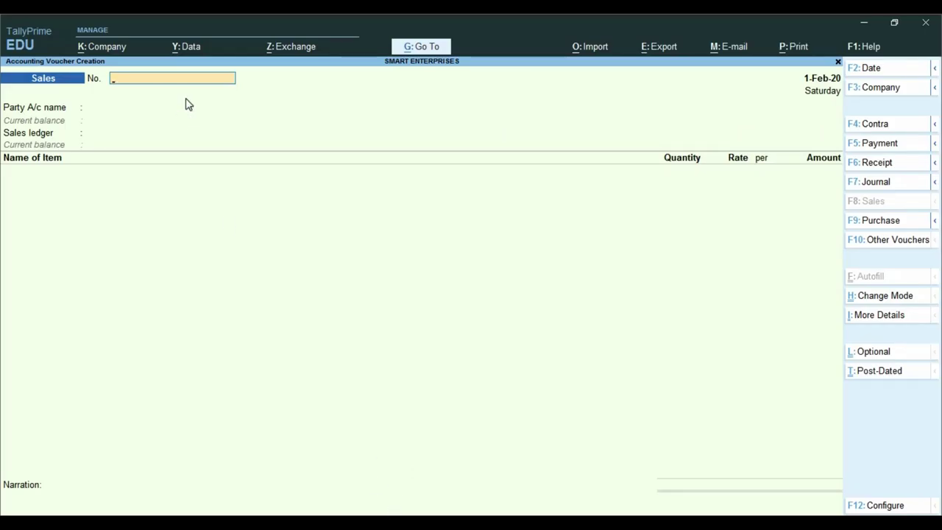
type("/001")
key("Return")
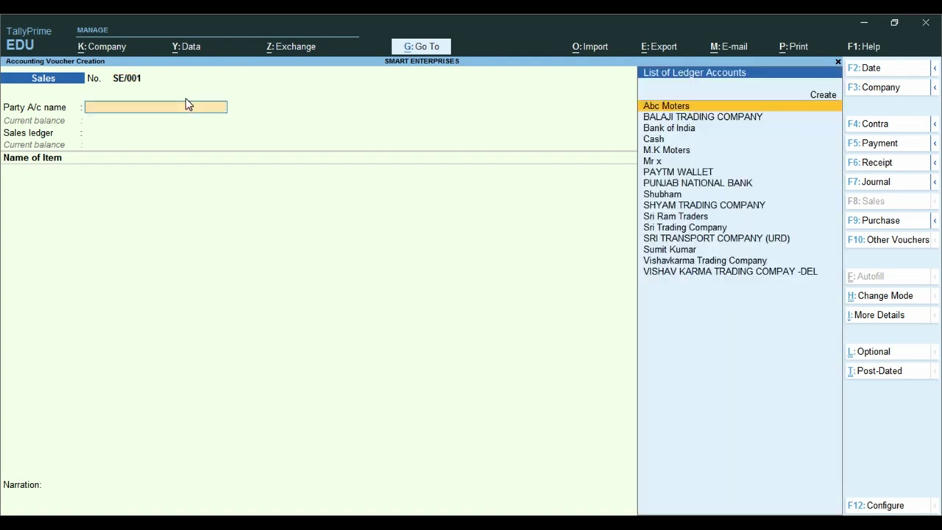
key("F2")
type("8")
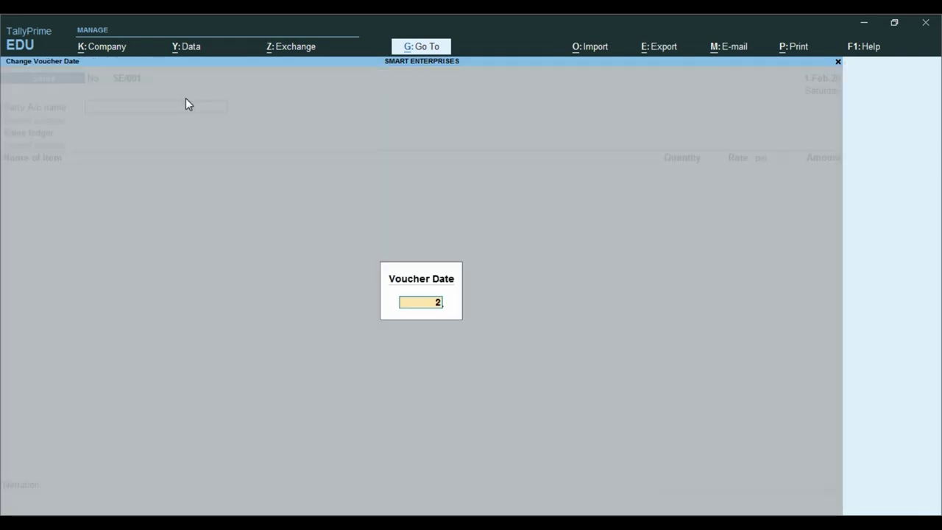
key("Return")
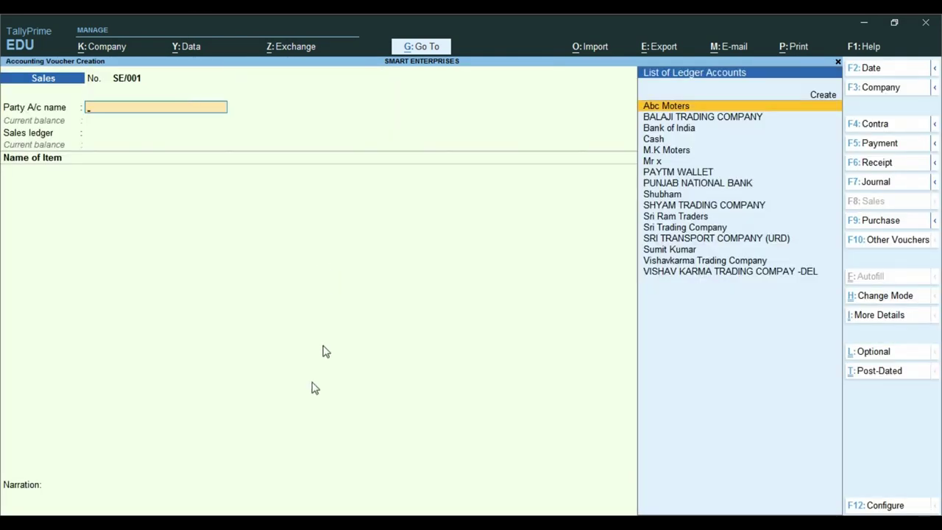
Set the voucher's party account to the customer named on the SALES INV.pdf invoice
key("alt+Tab")
triple_click(276, 298)
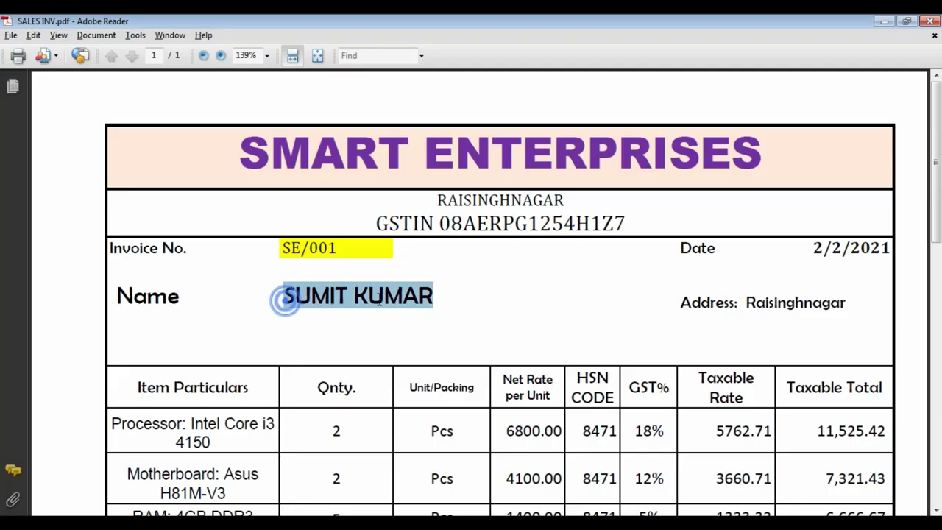
key("ctrl+c")
key("alt+Tab")
type("SUMI")
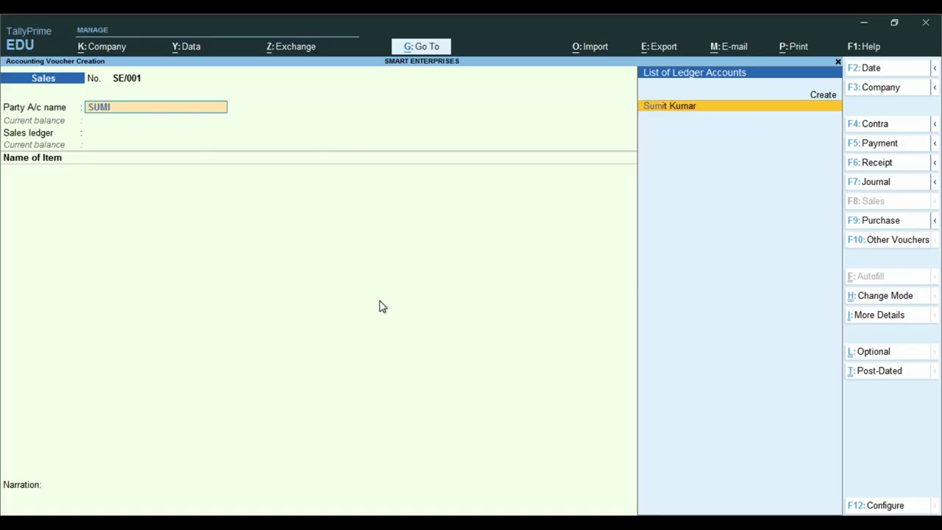
key("Return")
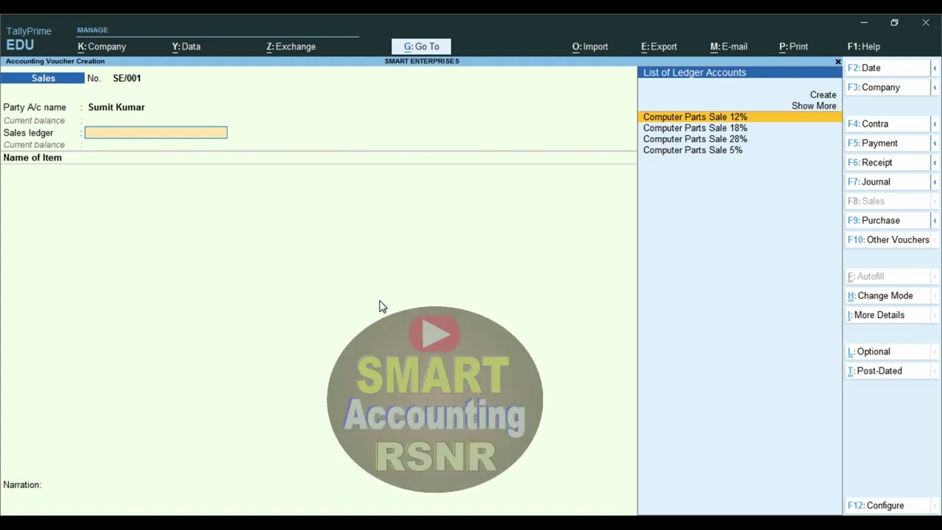
Examine the computer parts sales ledgers against the tax-rate summary in SALES INV.pdf, and view the SMART ENTERPRISES-1 voucher for comparison
key("ctrl")
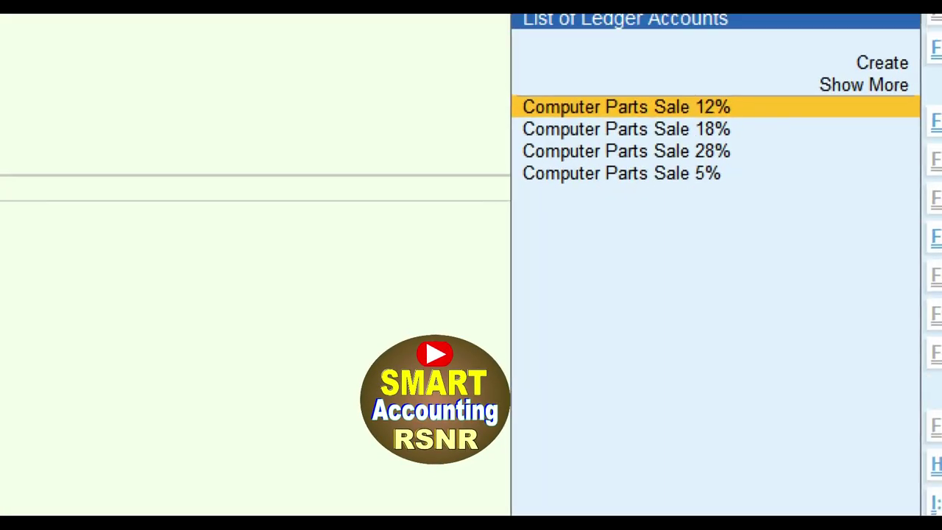
left_click_drag(461, 68, 817, 254)
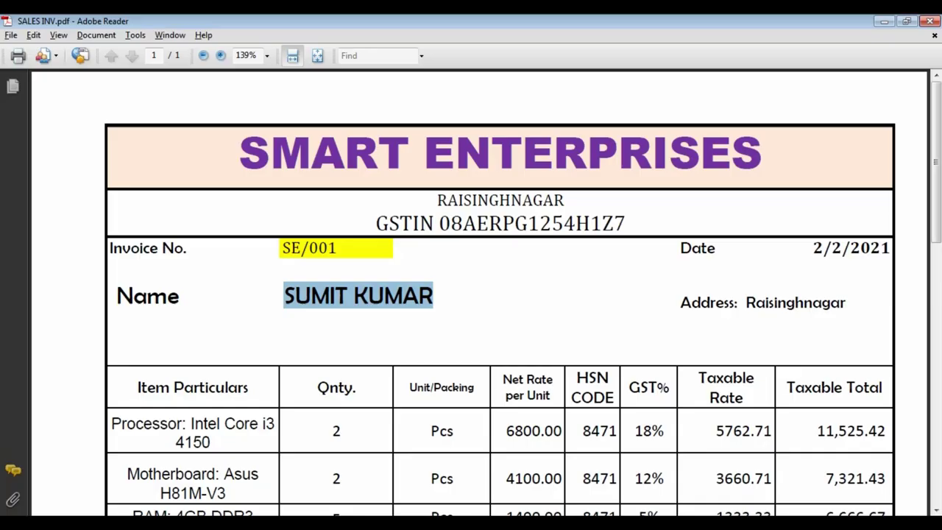
scroll(358, 404, "down", 10)
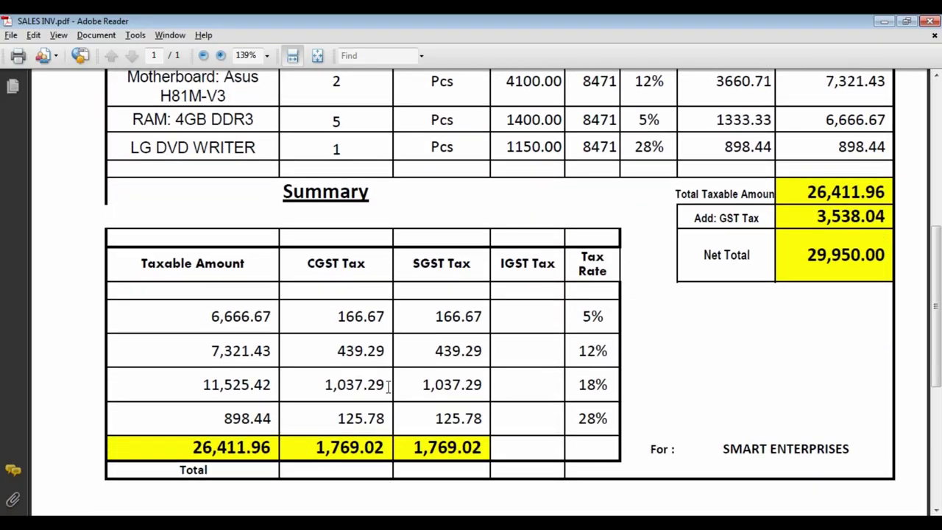
scroll(477, 346, "up", 1)
scroll(477, 346, "down", 1)
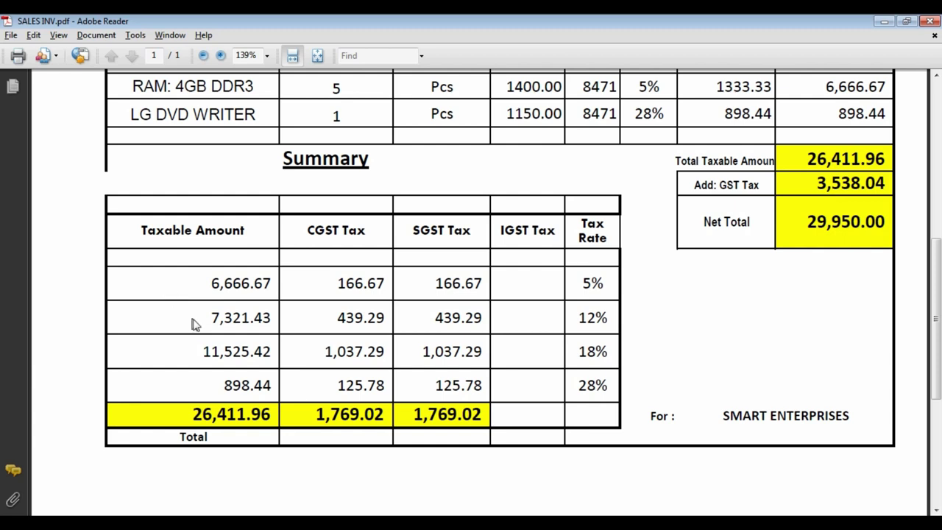
left_click_drag(200, 317, 274, 317)
left_click_drag(203, 352, 311, 354)
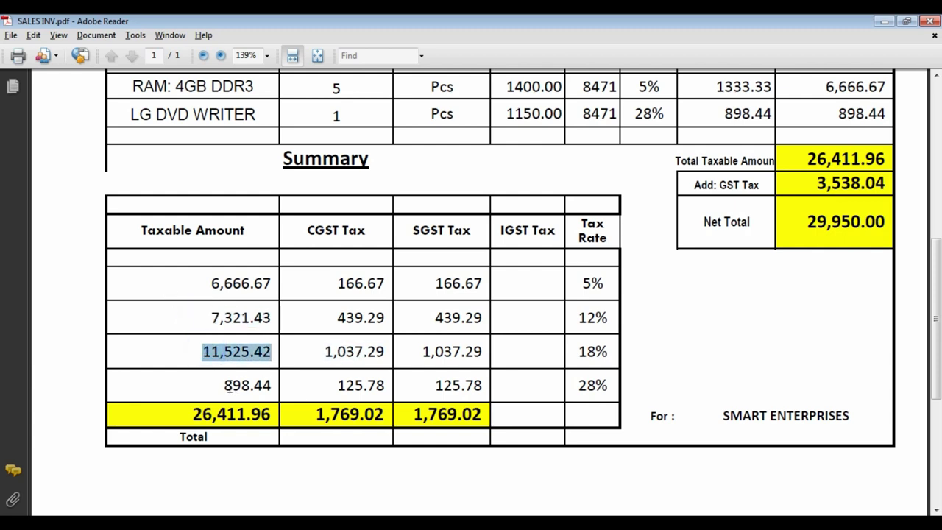
left_click_drag(225, 385, 484, 386)
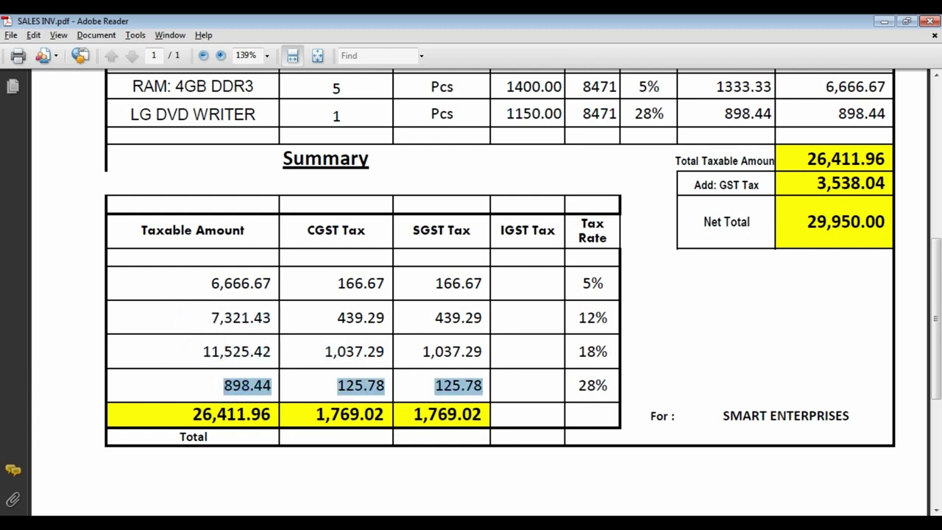
left_click(403, 521)
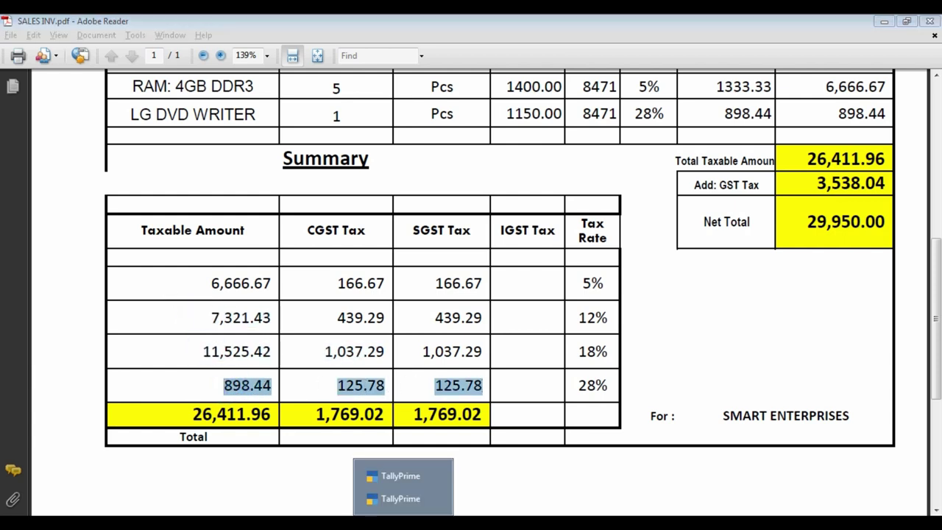
left_click(414, 489)
left_click(405, 520)
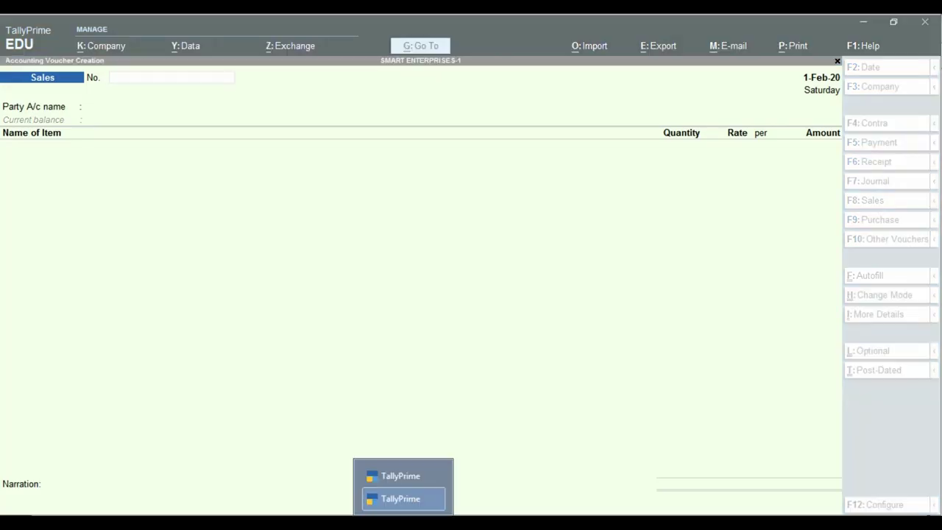
left_click(404, 483)
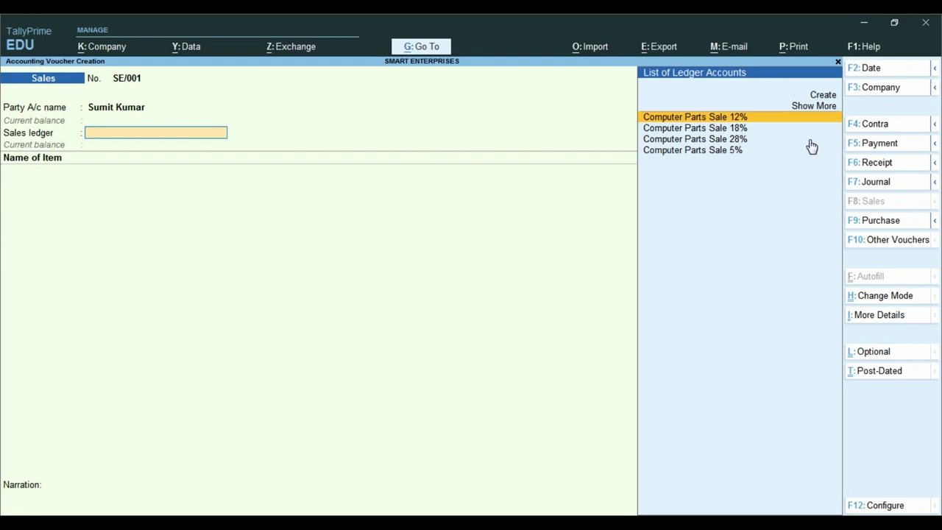
Choose Computer Parts Sale 18% as the sales ledger with the tax classification Sales Taxable
key("Down")
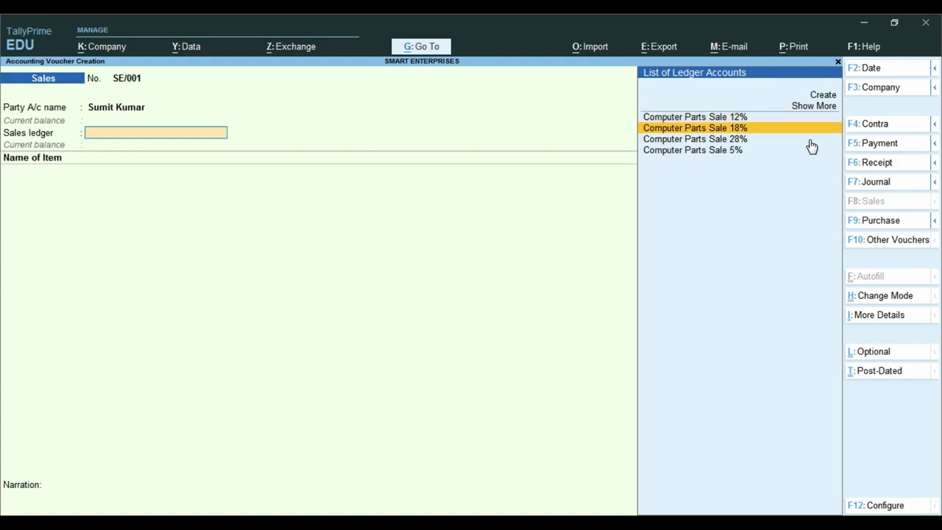
key("Return")
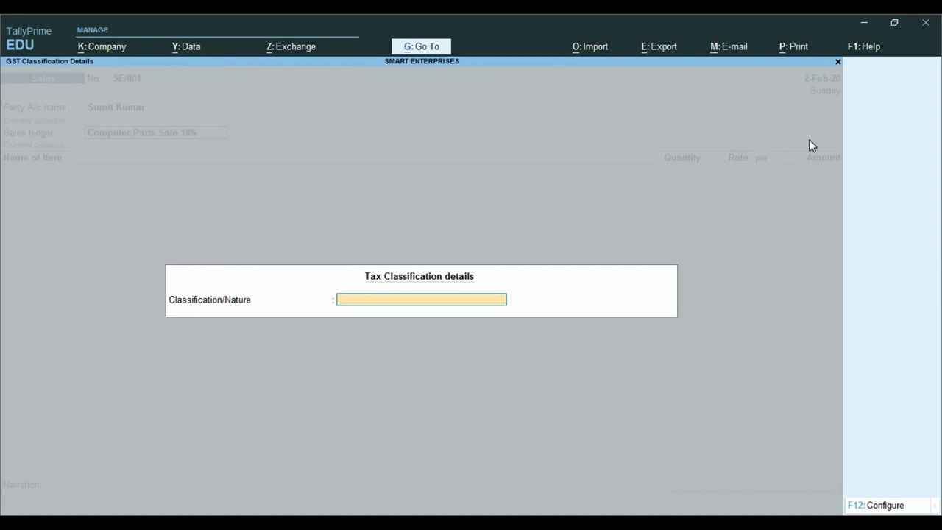
type("SAL")
key("Down")
key("Down")
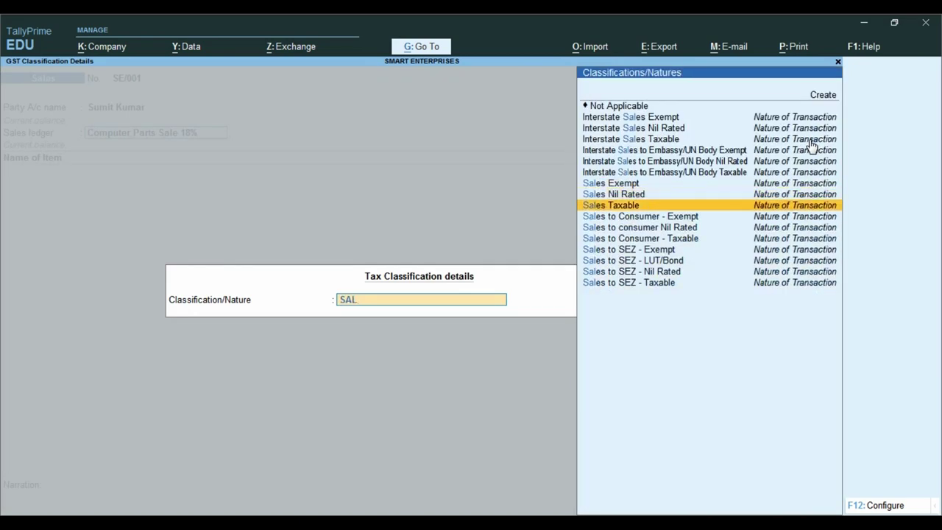
key("Return")
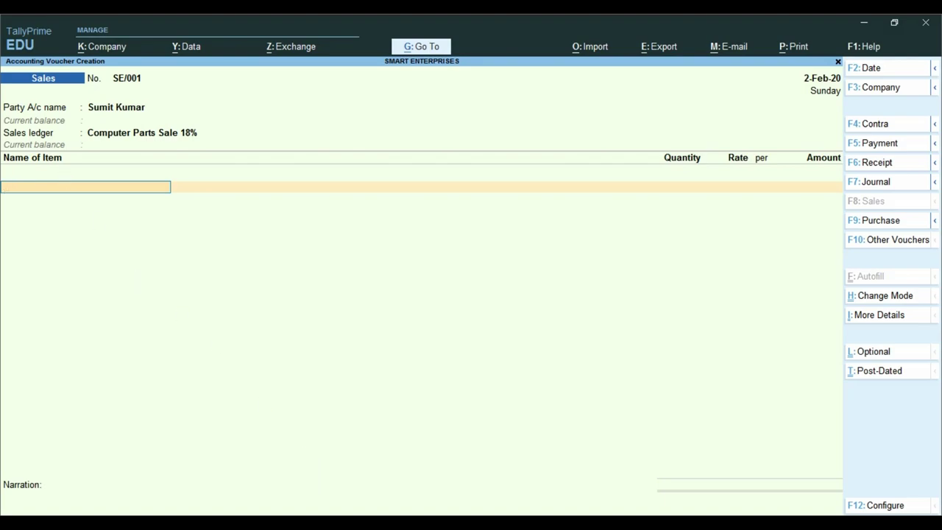
Add Processor: Intel Core i3 4150 from the PDF invoice as the first voucher item, with a quantity of 2 pcs
key("alt+Tab")
scroll(199, 232, "up", 8)
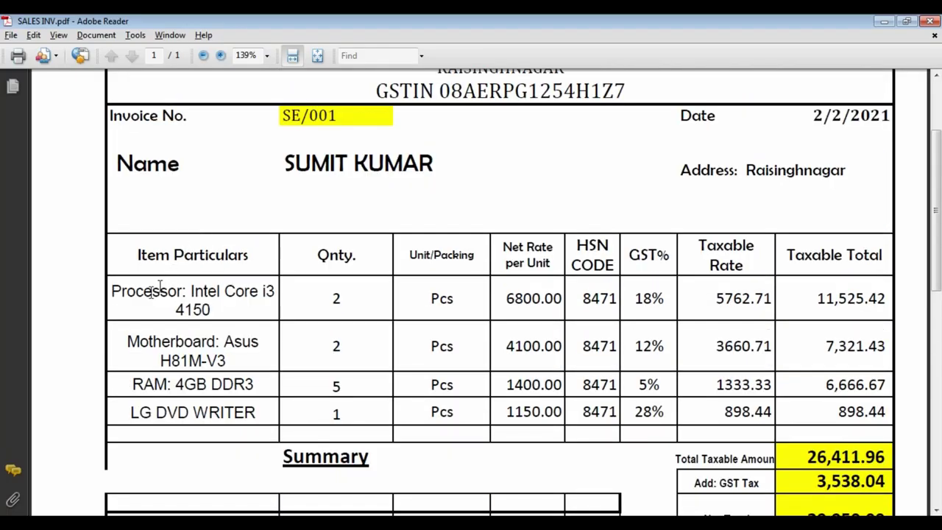
key("alt+Tab")
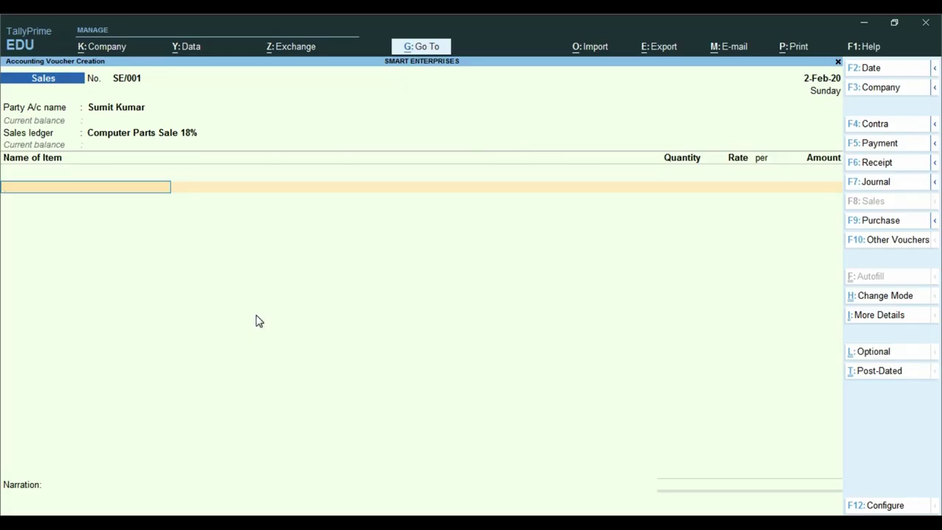
type("Pr")
key("Return")
key("alt+Tab")
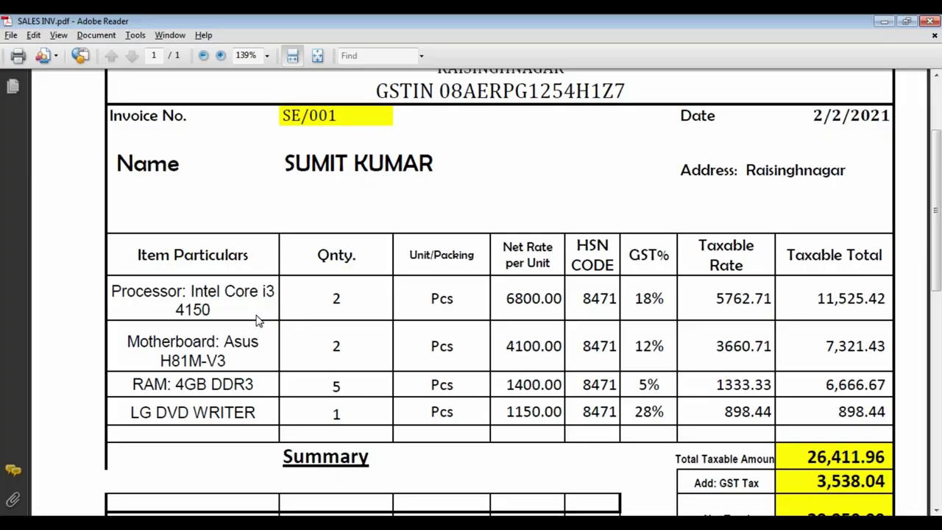
key("alt+Tab")
type("2")
key("Return")
key("Return")
Enter the processor line's taxable total from the invoice, 11,525.42, as its amount
key("alt+Tab")
key("alt+Tab")
type("11525")
key("alt+Tab")
key("alt+Tab")
type(".42")
key("Return")
Add the invoice's second item, Motherboard: Asus H81M-V3, with a quantity of 2 pcs and an amount of 7,321.43
key("alt+Tab")
key("alt+Tab")
type("mo")
key("Return")
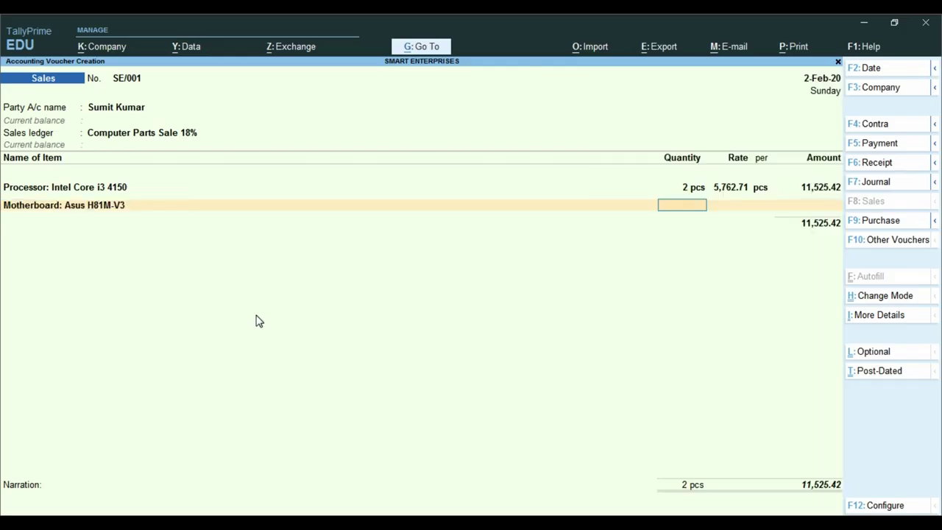
key("alt+Tab")
key("alt+Tab")
type("2")
key("Return")
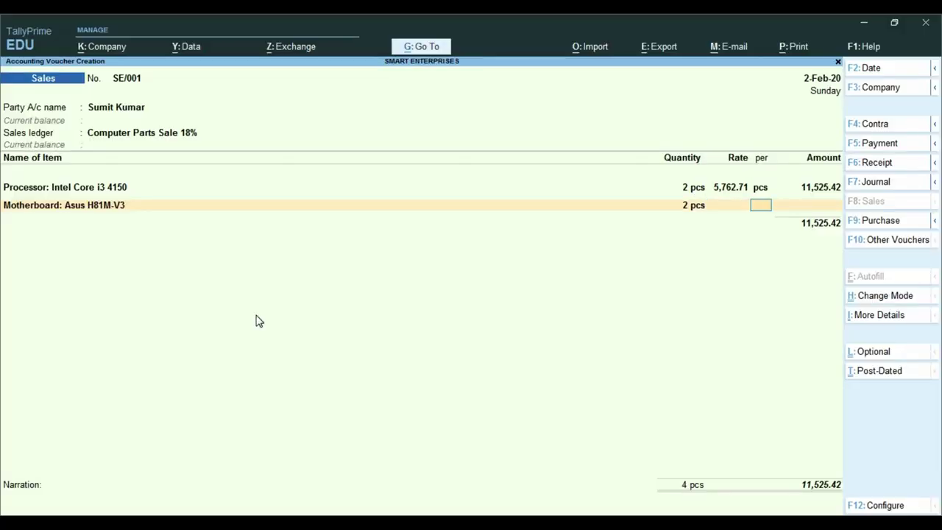
key("alt+Tab")
type("7321.43")
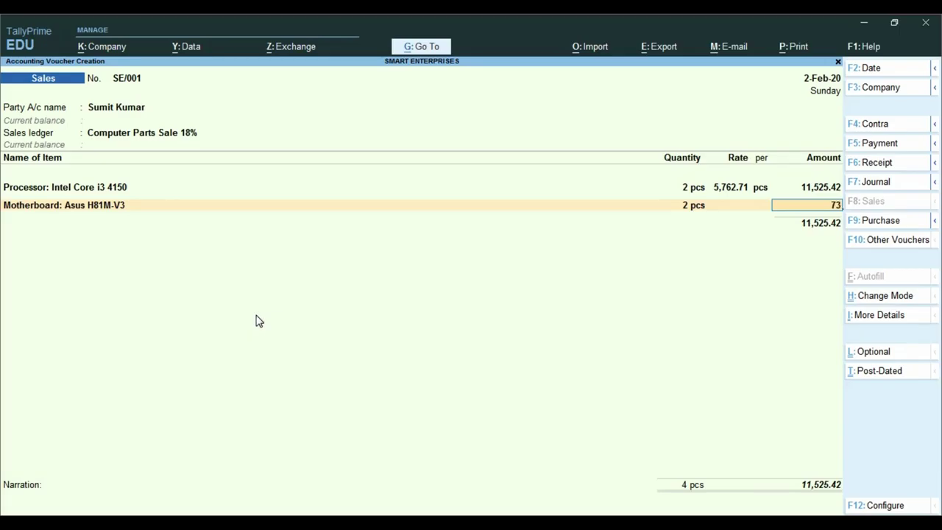
key("Return")
Add RAM: 4GB DDR3 from the PDF invoice as the third voucher item, with a quantity of 5 pcs
key("alt+Tab")
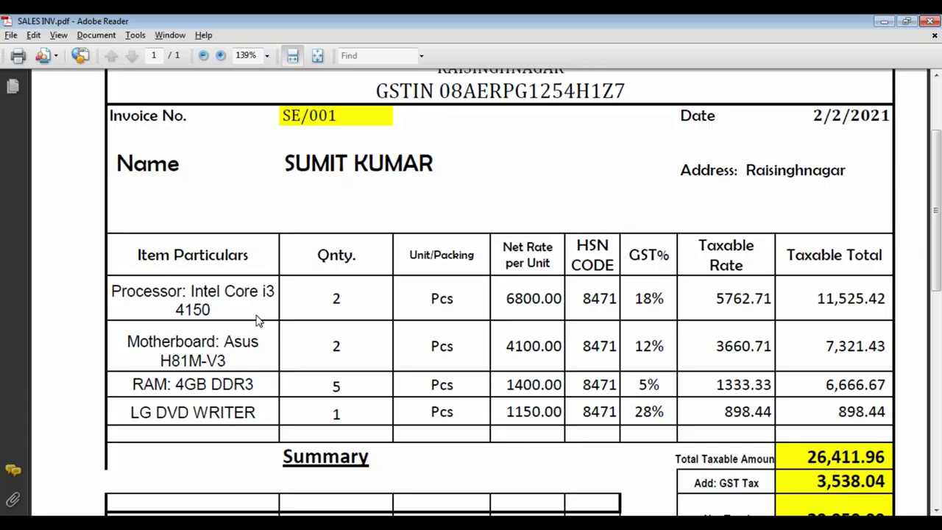
key("alt+Tab")
type("RA")
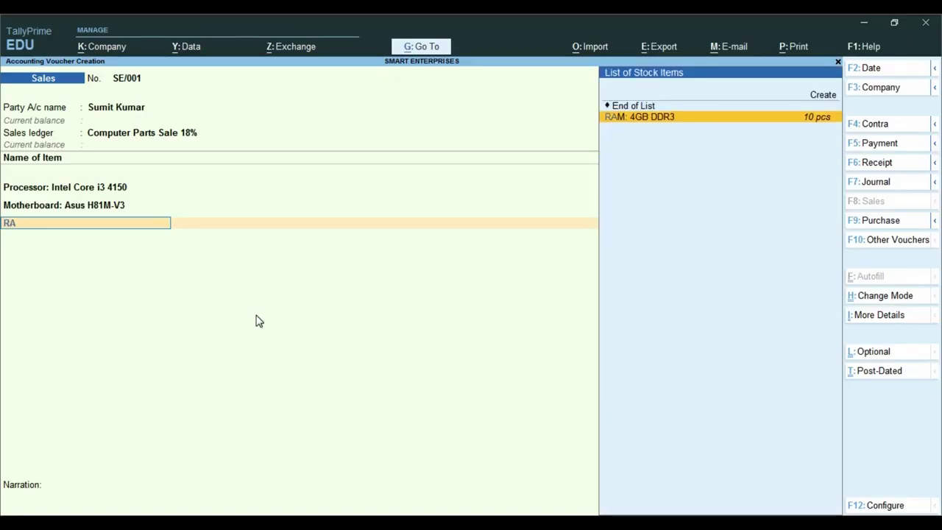
key("Return")
key("alt+Tab")
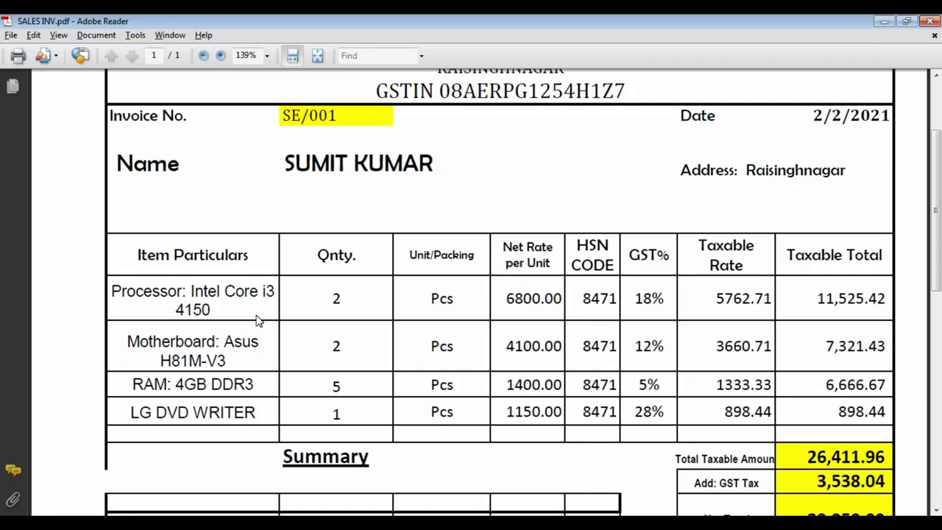
key("alt+Tab")
type("5")
key("Return")
Enter the RAM line's taxable total from the invoice, 6,666.67, as its amount
key("alt+Tab")
key("alt+Tab")
key("Return")
type("6,666.67")
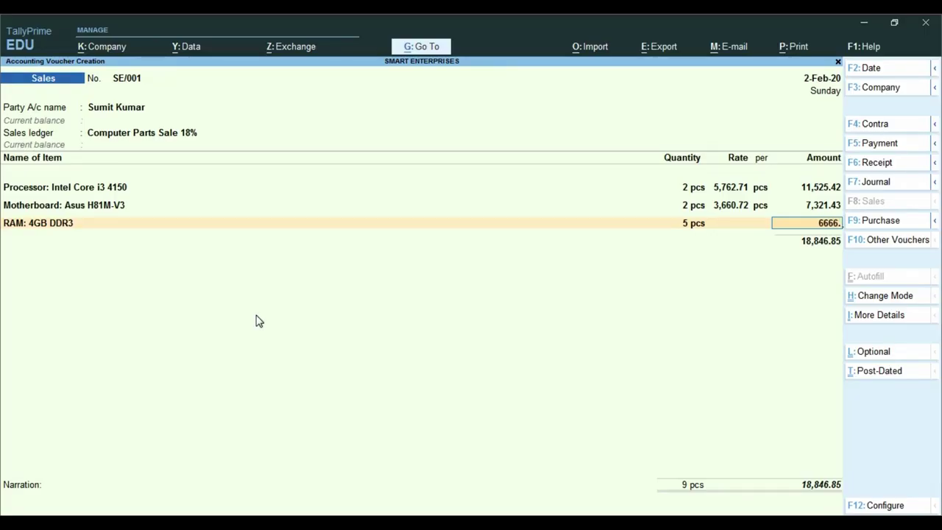
key("Return")
Add LG DVD WRITER from the PDF invoice as the fourth voucher item, with a quantity of 1 pcs
key("alt+Tab")
key("alt+Tab")
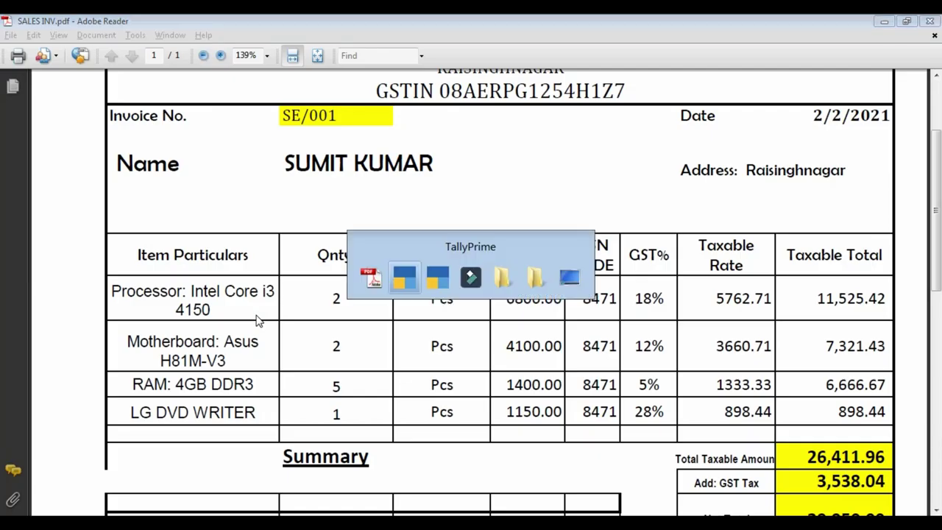
type("LG")
key("Return")
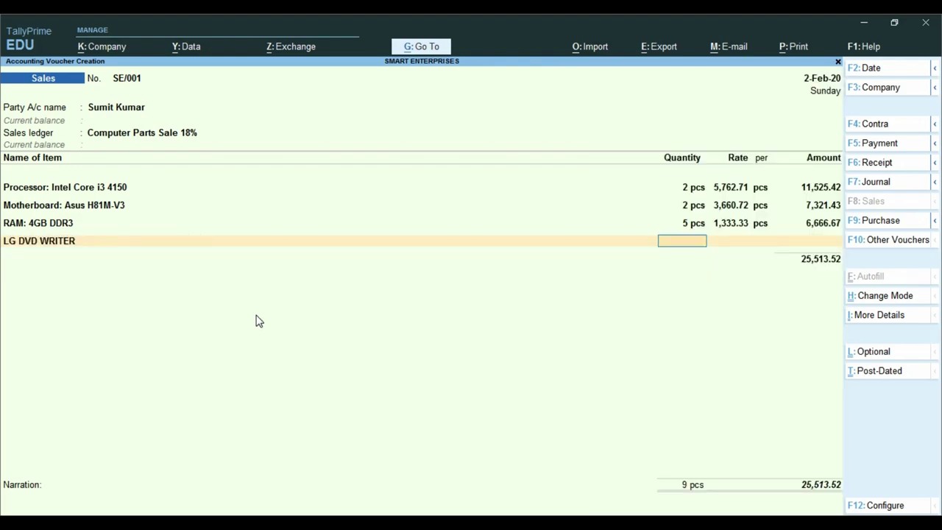
key("alt+Tab")
key("alt+Tab")
type("1")
key("Return")
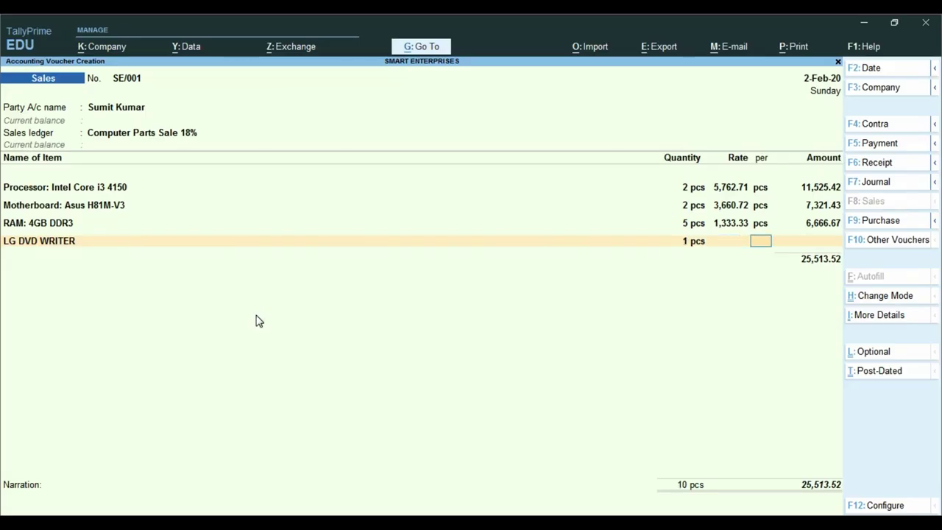
Enter the invoice's taxable total of 898.44 as the LG DVD WRITER amount and end the item list
key("alt+Tab")
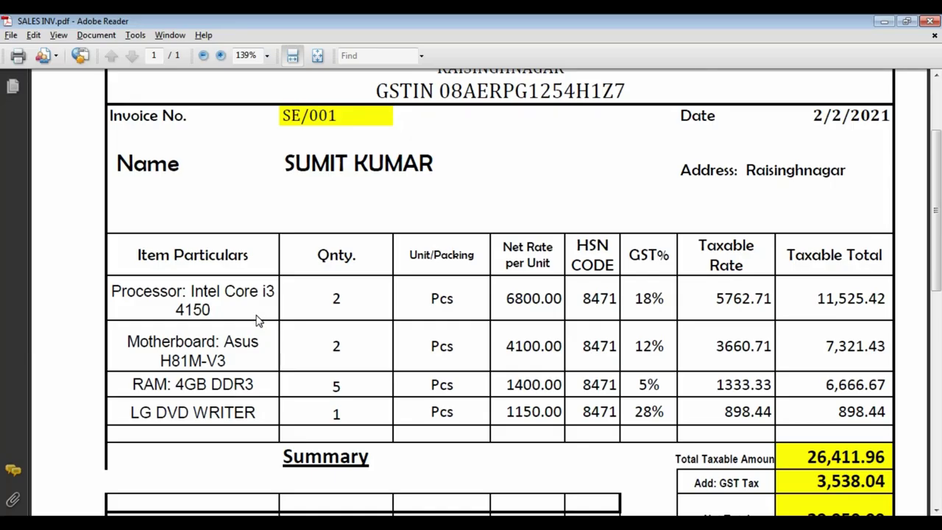
key("alt+Tab")
key("Return")
type("898.44")
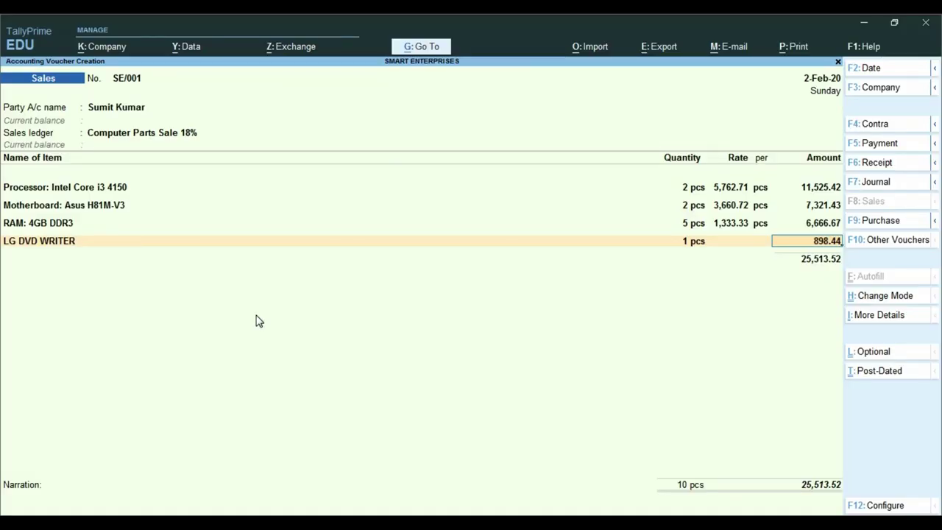
key("Return")
key("Return")
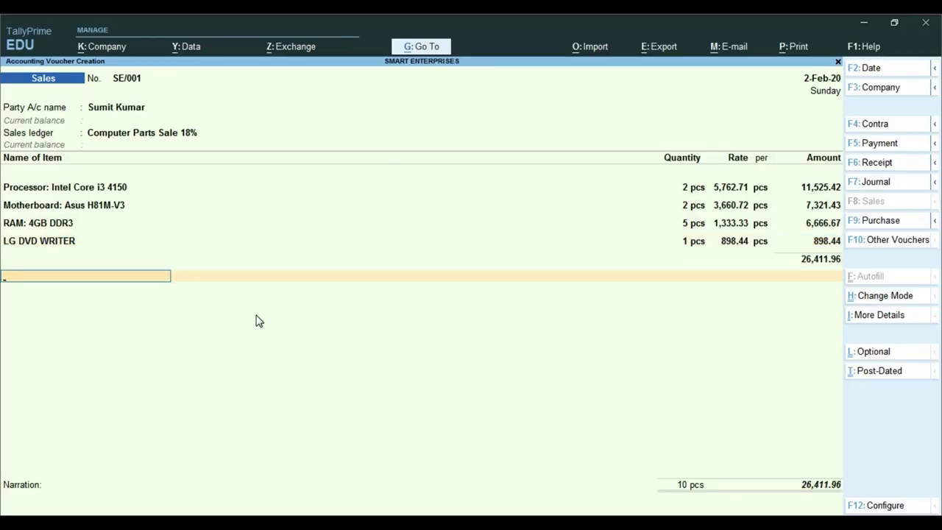
Add the CGST Tax and SGST Tax ledgers below the items with their automatically calculated amounts
type("CG")
key("Return")
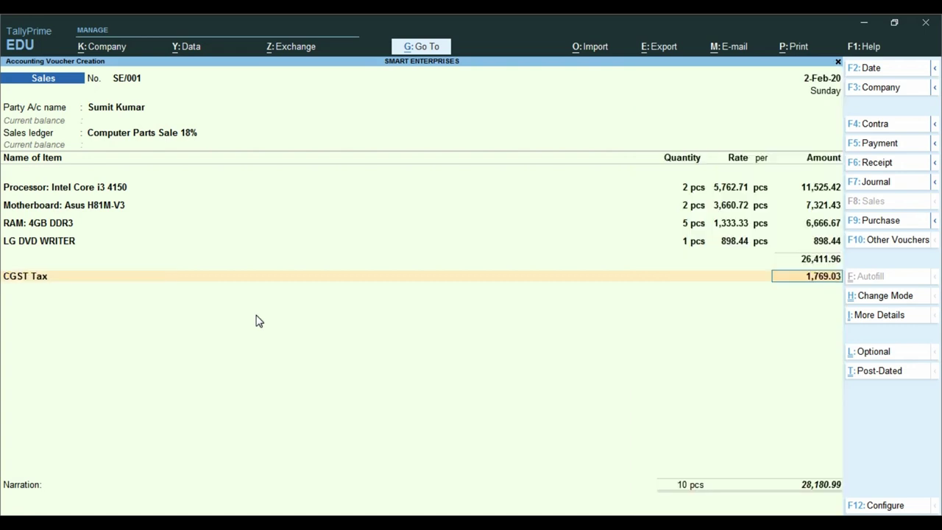
key("Return")
type("SG")
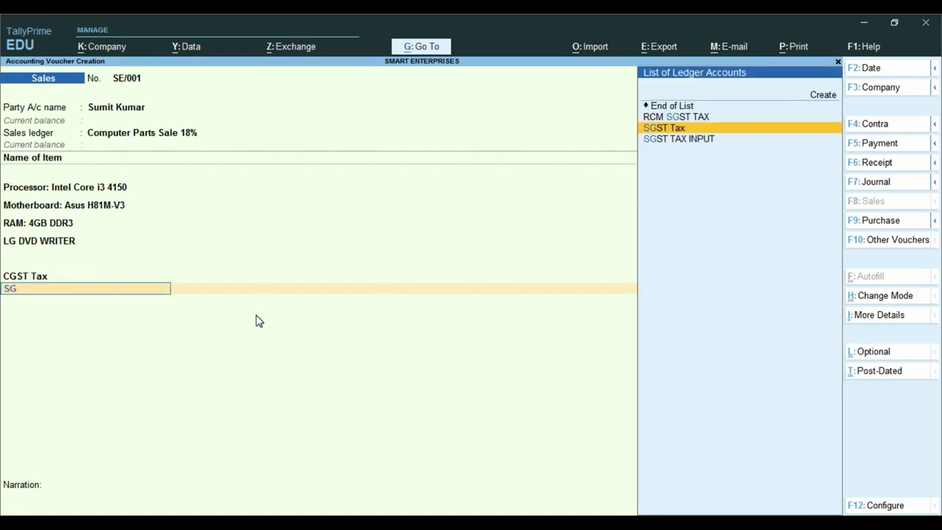
key("Return")
key("Return")
Add the Rounded Off ledger below the taxes and check the voucher total against the net total in SALES INV.pdf
type("R")
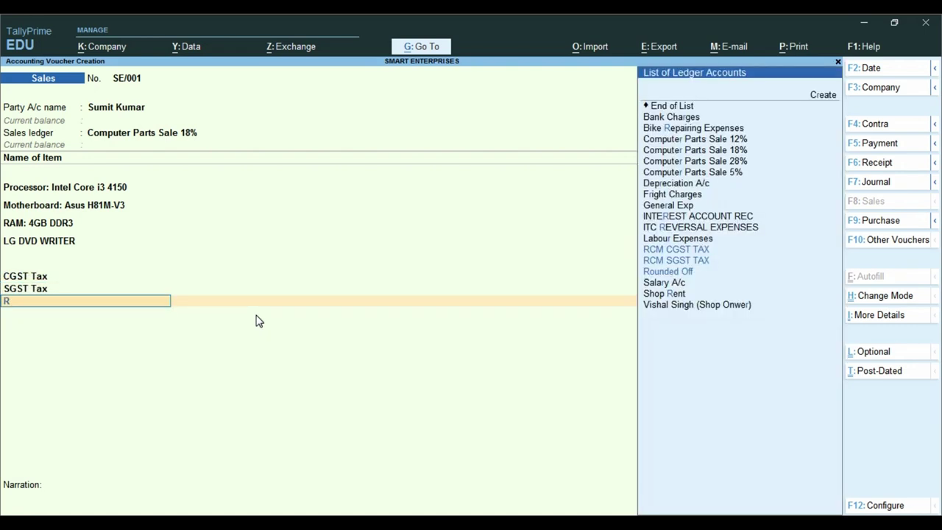
type("o")
key("Return")
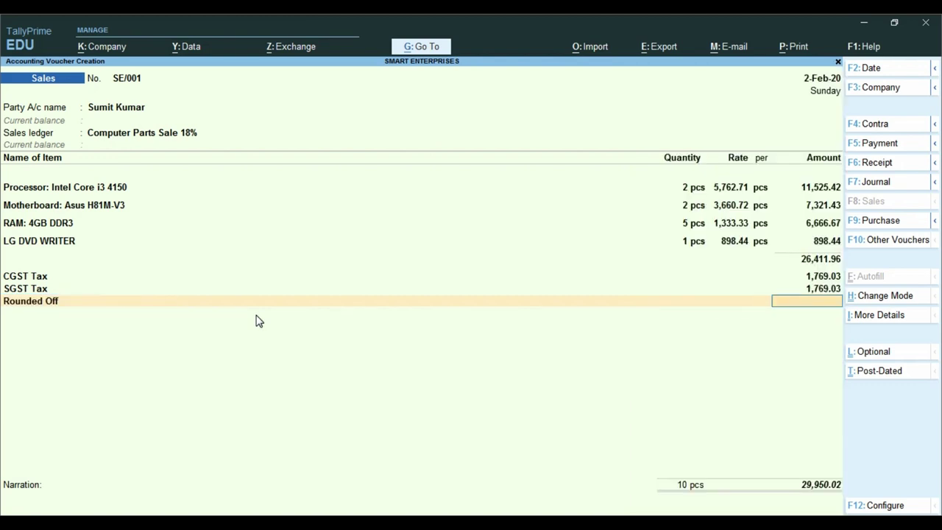
key("Return")
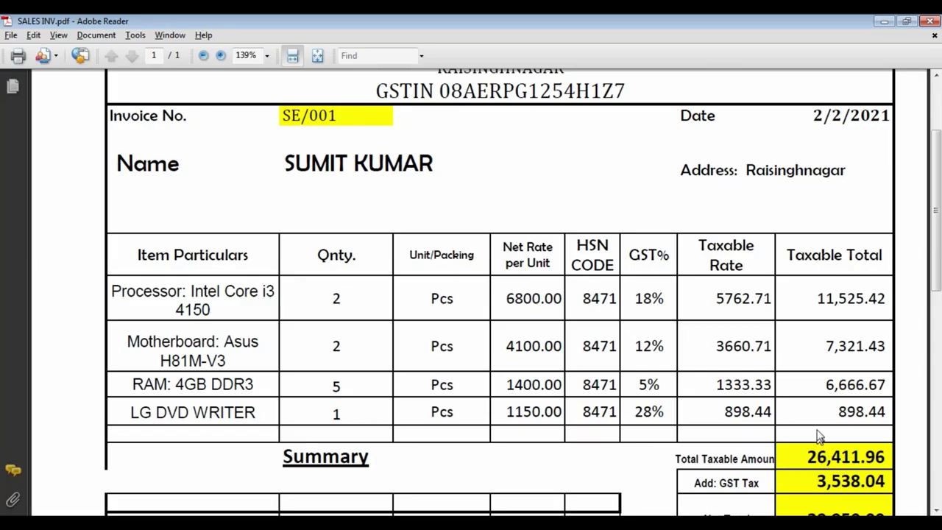
scroll(821, 436, "down", 5)
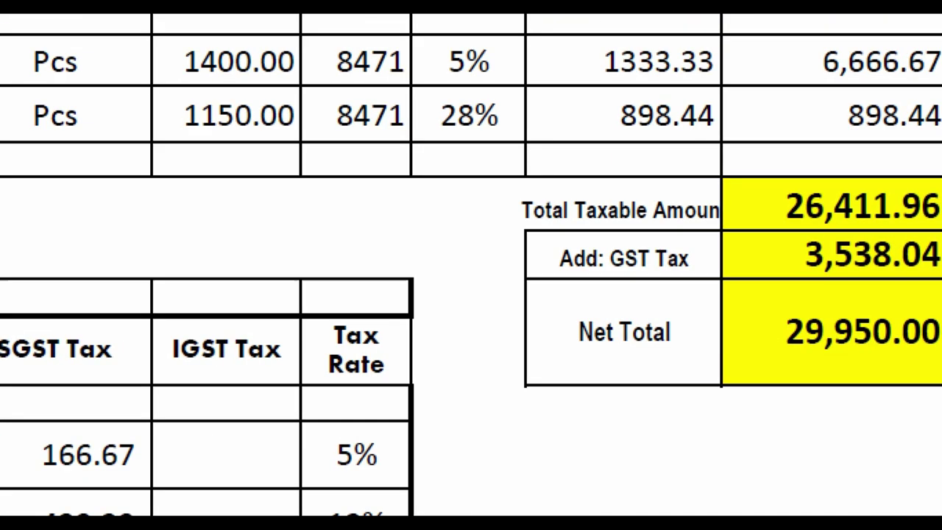
left_click_drag(745, 296, 941, 366)
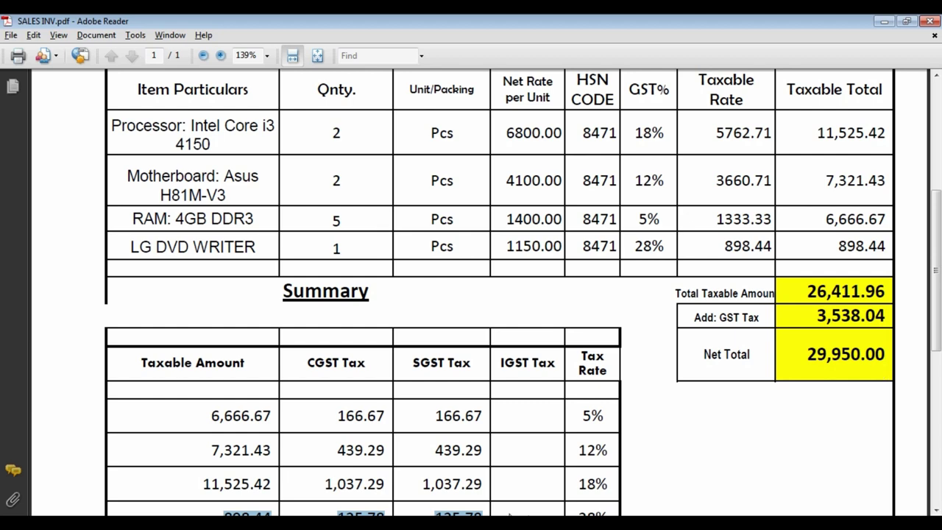
key("alt+Tab")
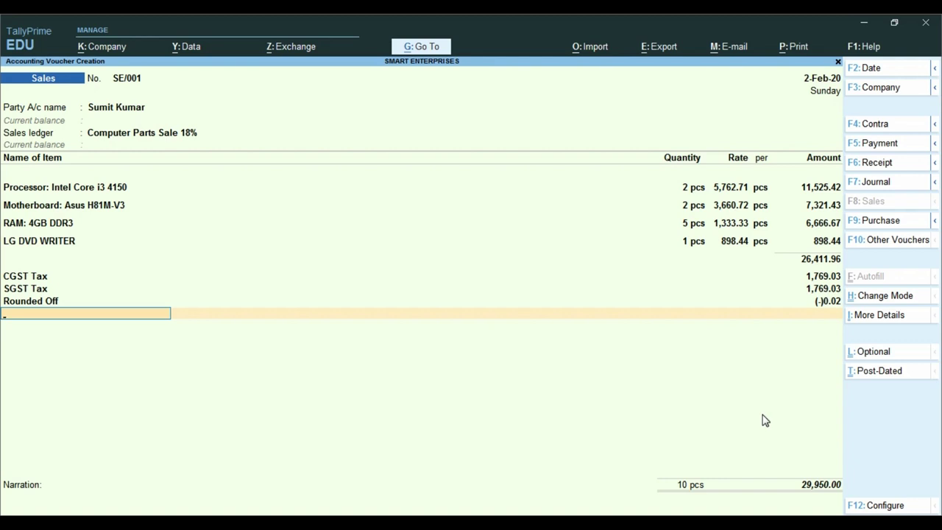
Finish the ledger list, keep New Ref for the customer's full bill amount, and save the sales voucher
key("Return")
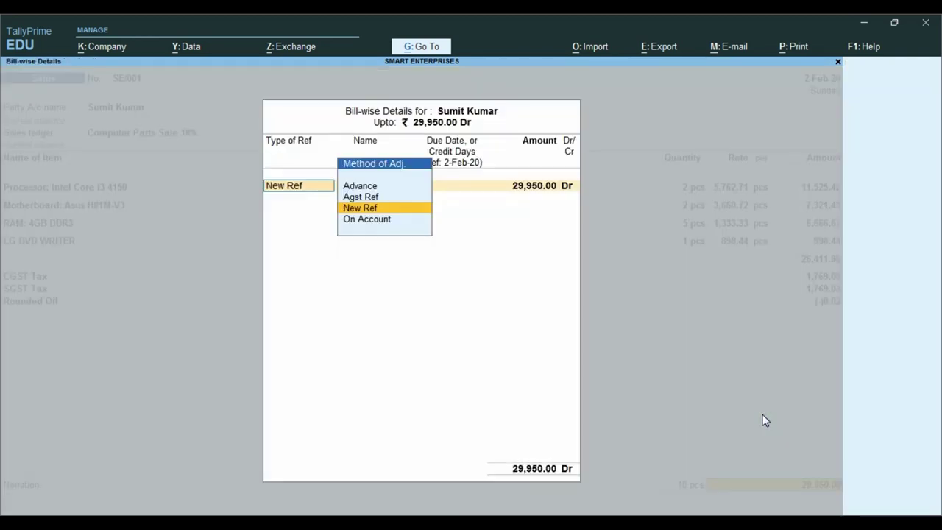
key("Return")
key("Return")
key("Return")
key("Return")
key("Return")
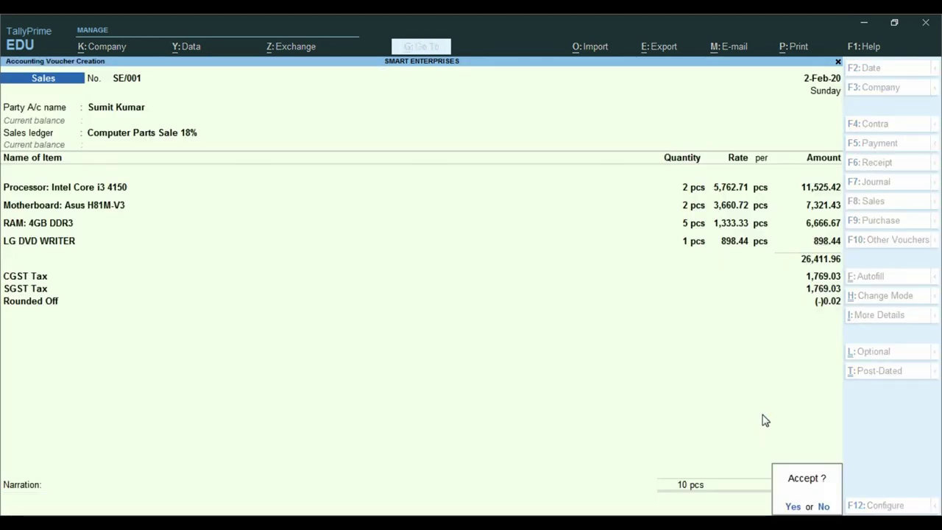
key("Return")
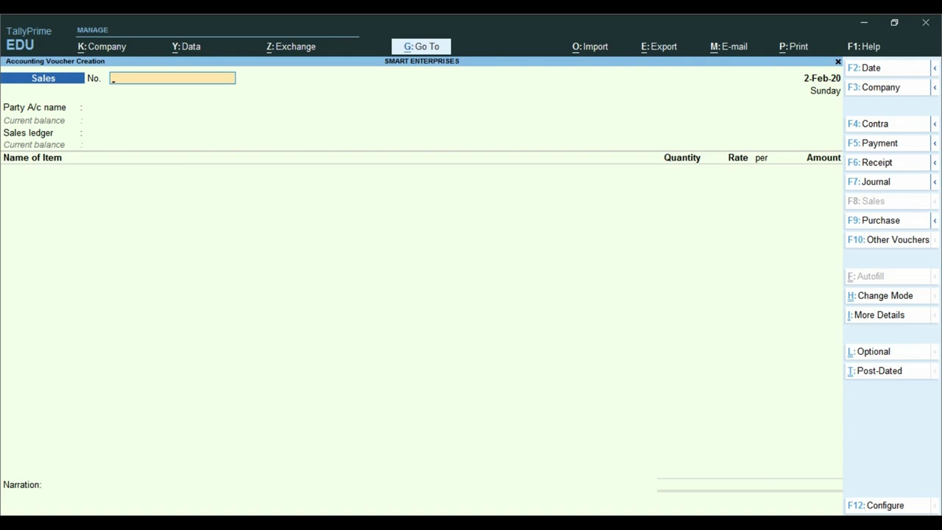
Switch to the TallyPrime window with SMART ENTERPRISES-1 and enter SE/001 as its sales voucher number
left_click(395, 499)
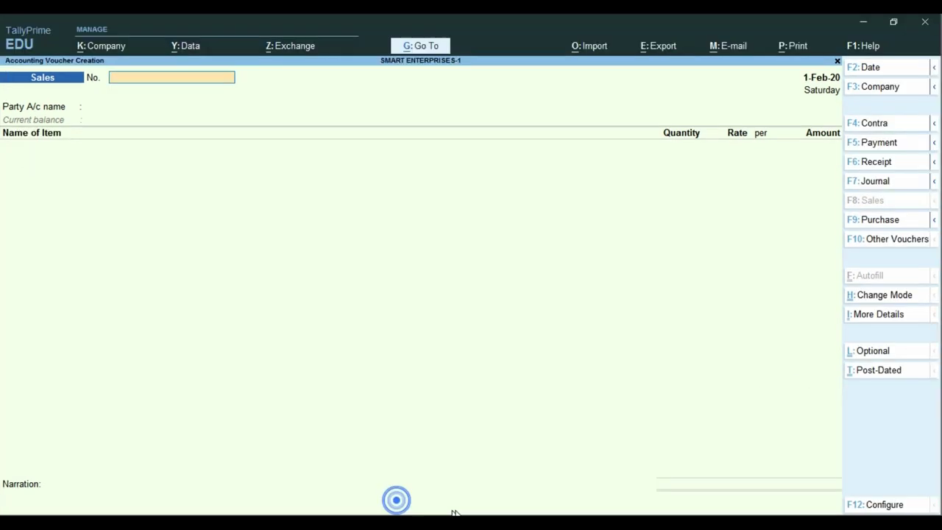
key("ctrl")
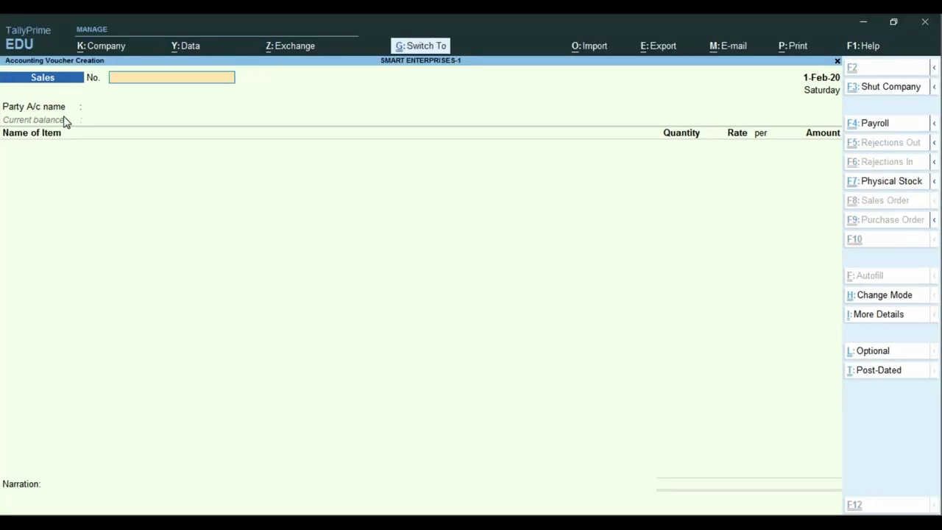
left_click(12, 115)
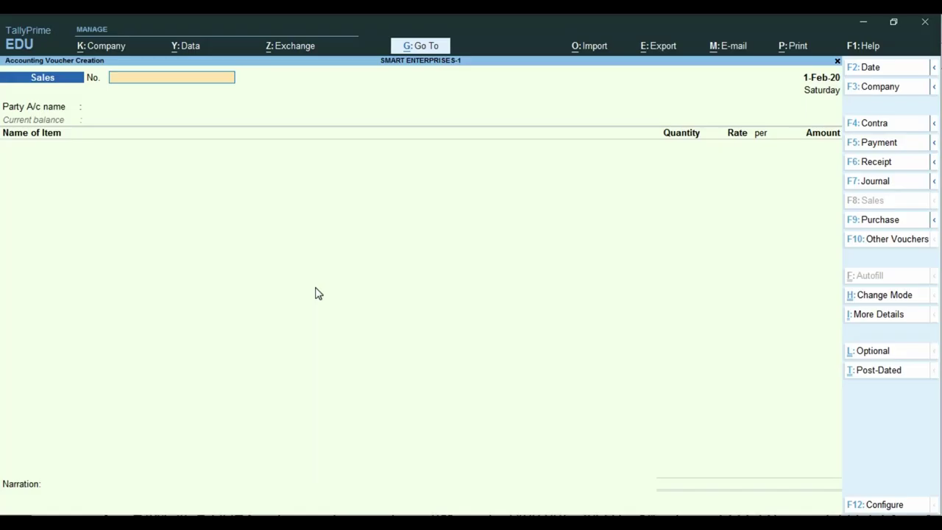
type("SE")
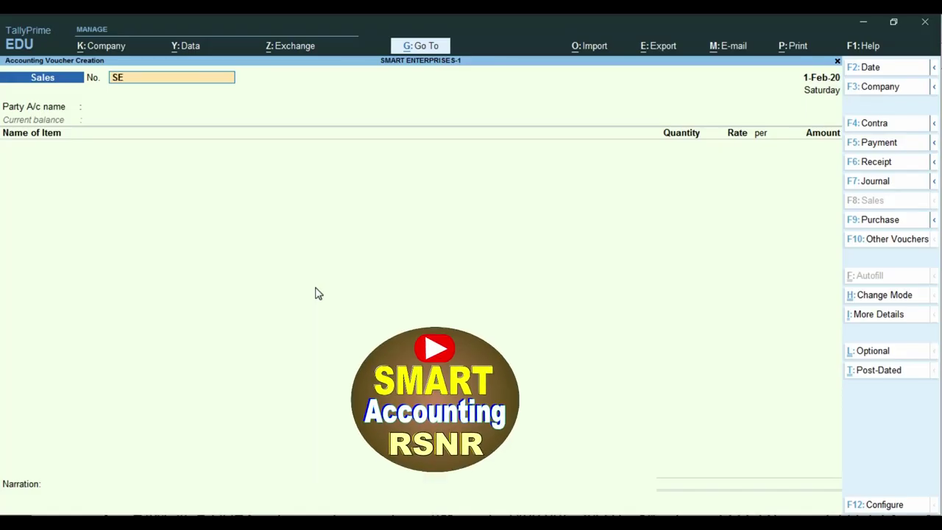
type("/001")
key("Return")
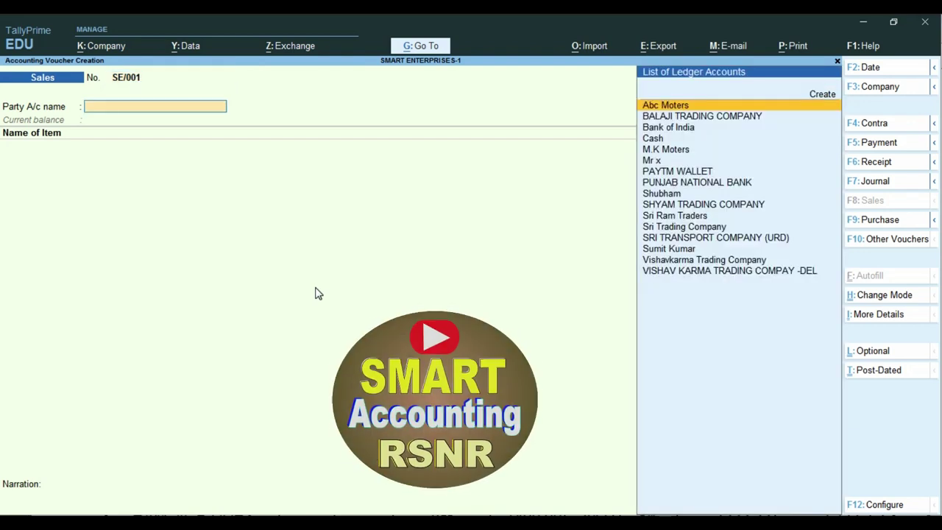
Set the voucher date to 2-Feb-20 and choose the invoice's customer as the party account
key("F2")
type("2.2")
key("Return")
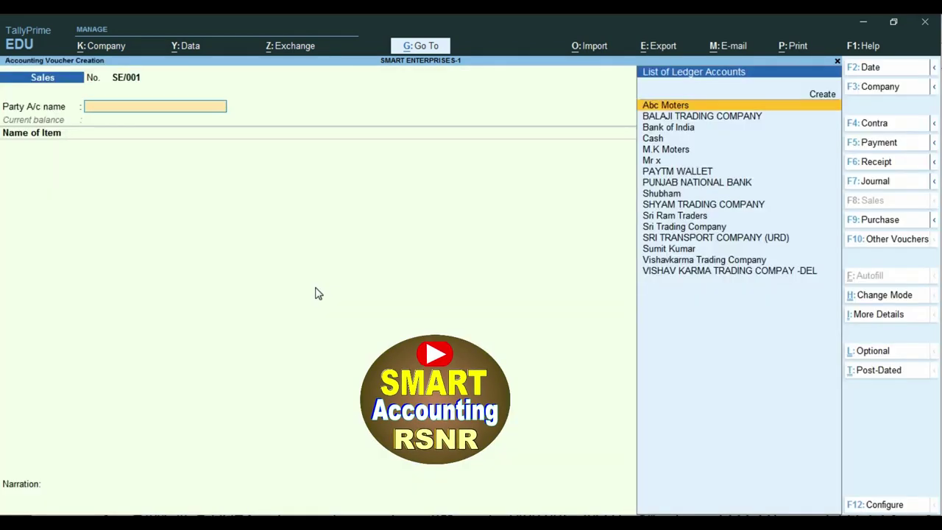
type("SUM")
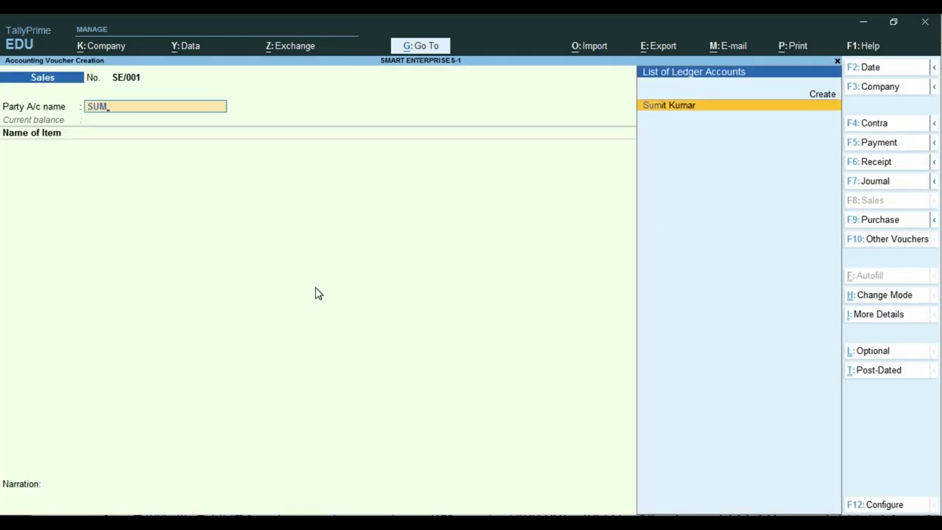
key("Return")
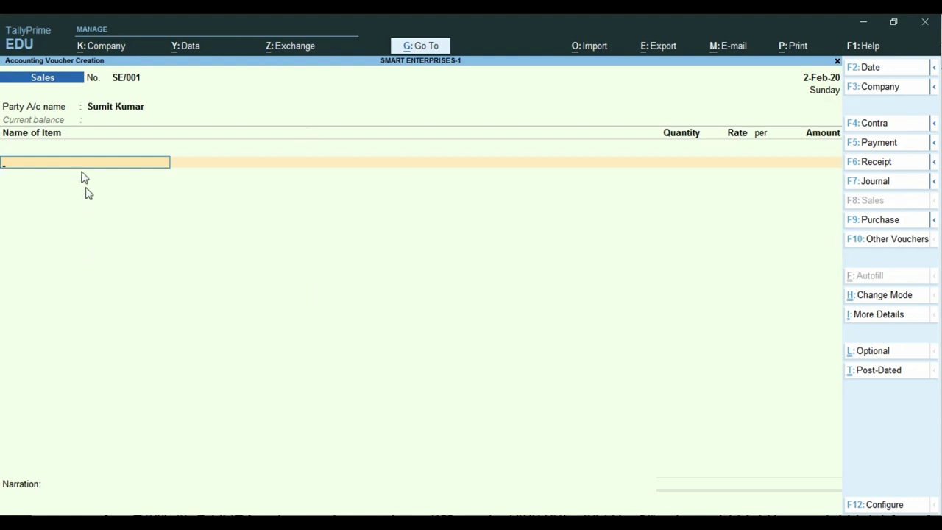
Add Processor: Intel Core i3 4150 from the PDF invoice to the SMART ENTERPRISES-1 voucher, with a quantity of 2 pcs
key("alt+Tab")
scroll(162, 266, "down", 2)
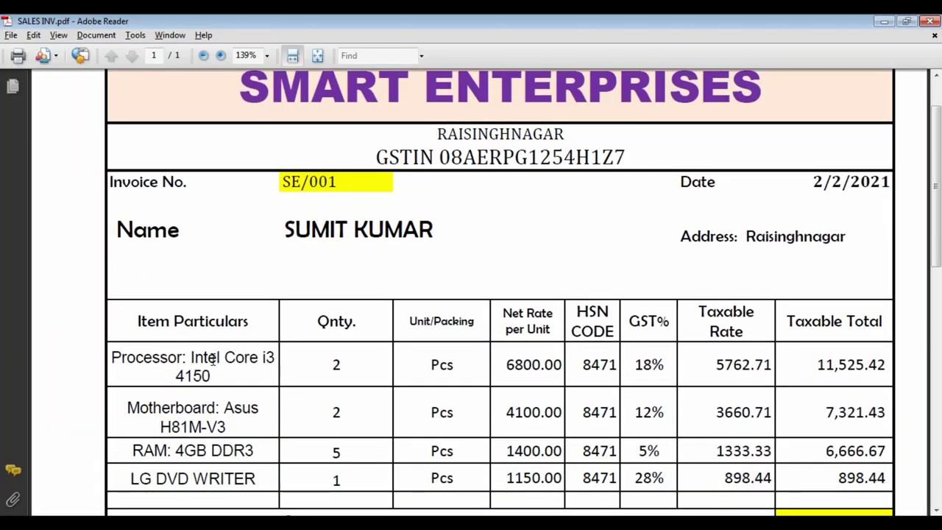
key("alt+Tab")
type("p")
key("Return")
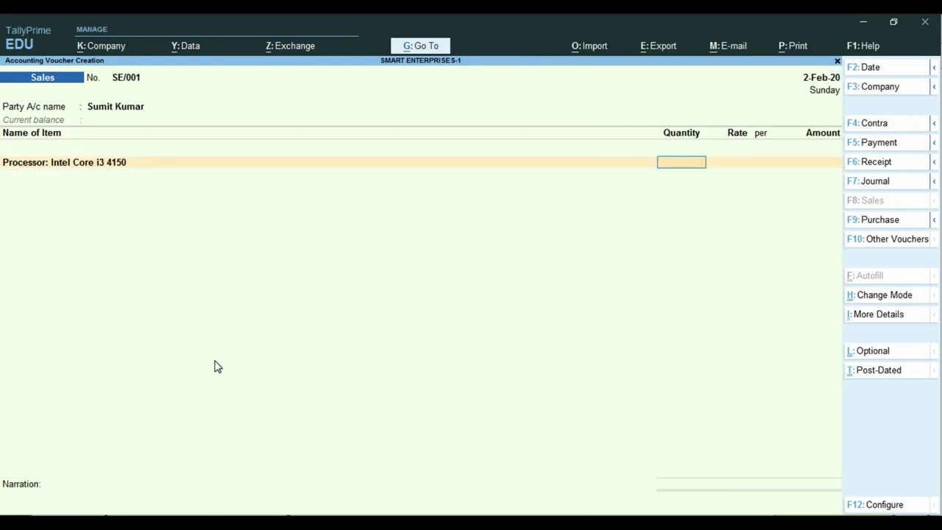
type("2")
key("Return")
key("Return")
Set the processor's amount to the invoice's taxable total of 11,525.42, view its accounting details, and return to the voucher
key("alt+Tab")
key("alt+Tab")
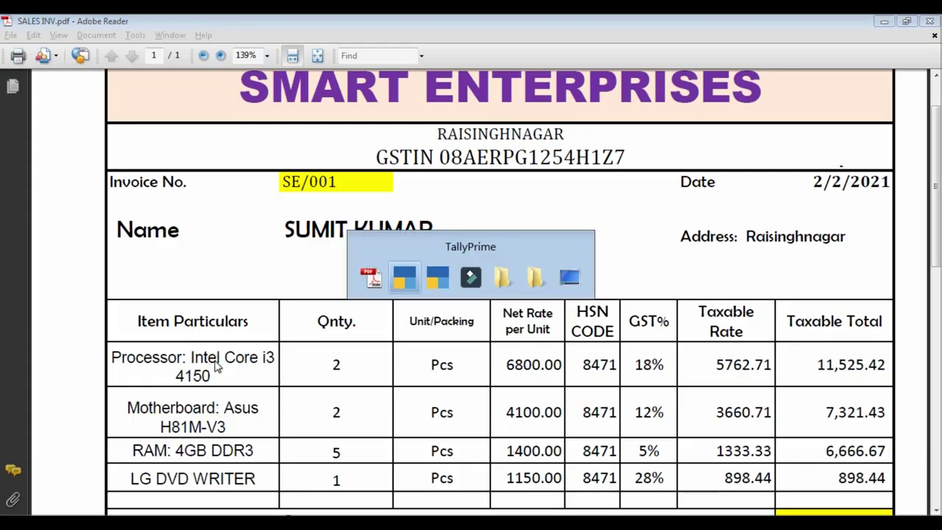
type("11525")
key("alt+Tab")
key("alt+Tab")
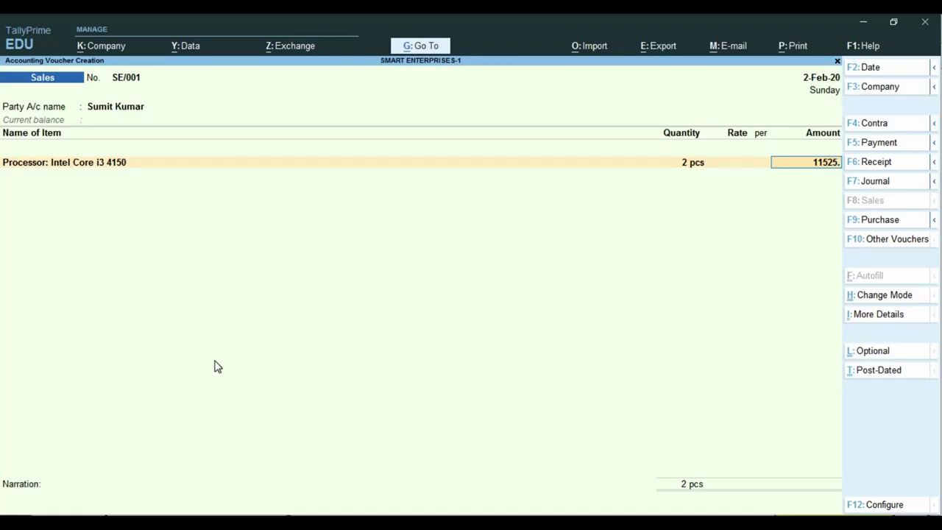
type(".42")
key("Return")
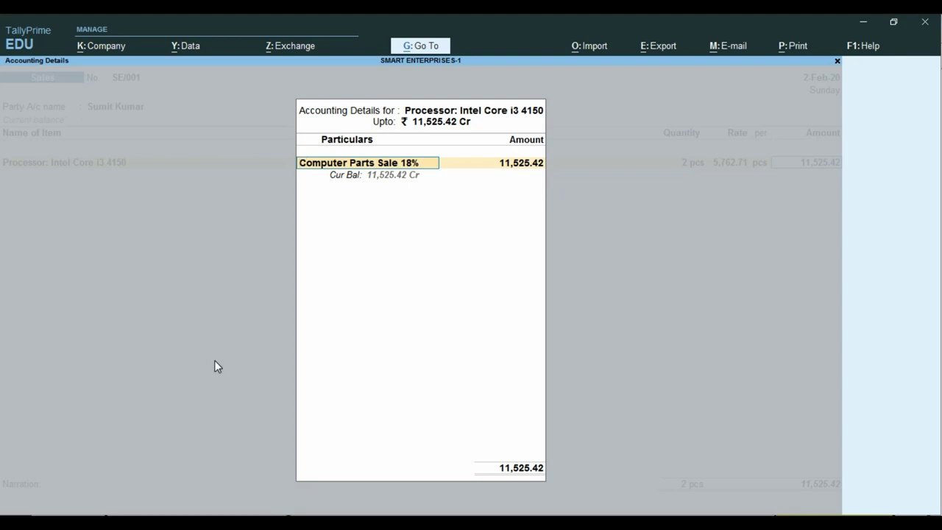
key("Escape")
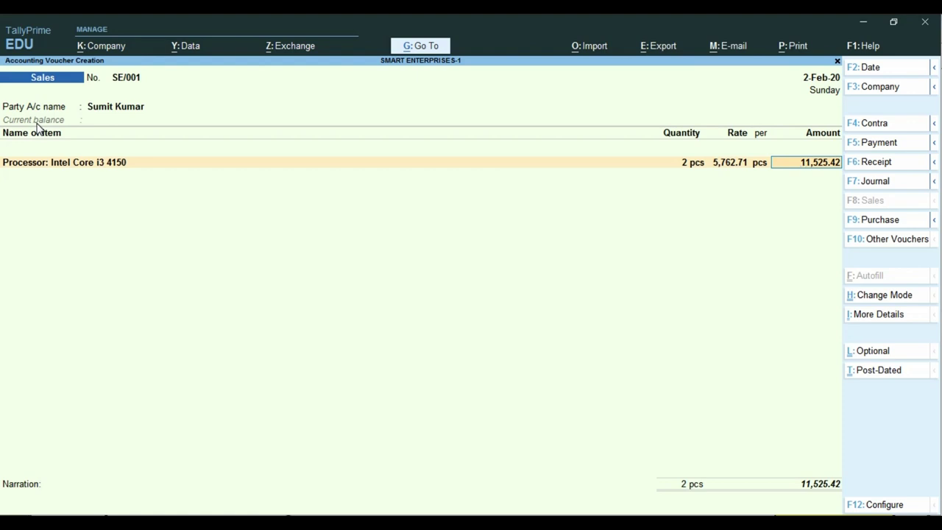
Allocate the processor's amount to the Computer Parts Sale 18% ledger, matching the invoice's GST rate, and classify it as Sales Taxable
key("Return")
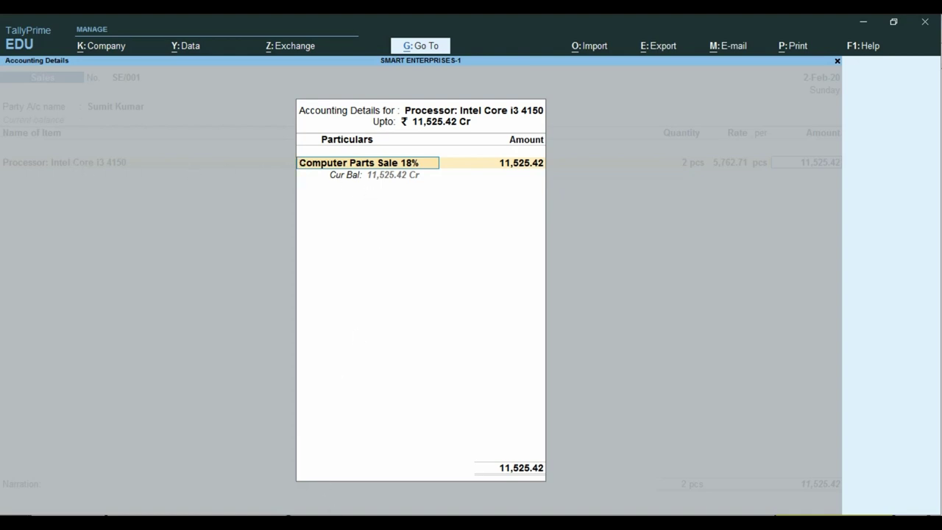
key("alt+Tab")
scroll(320, 363, "down", 3)
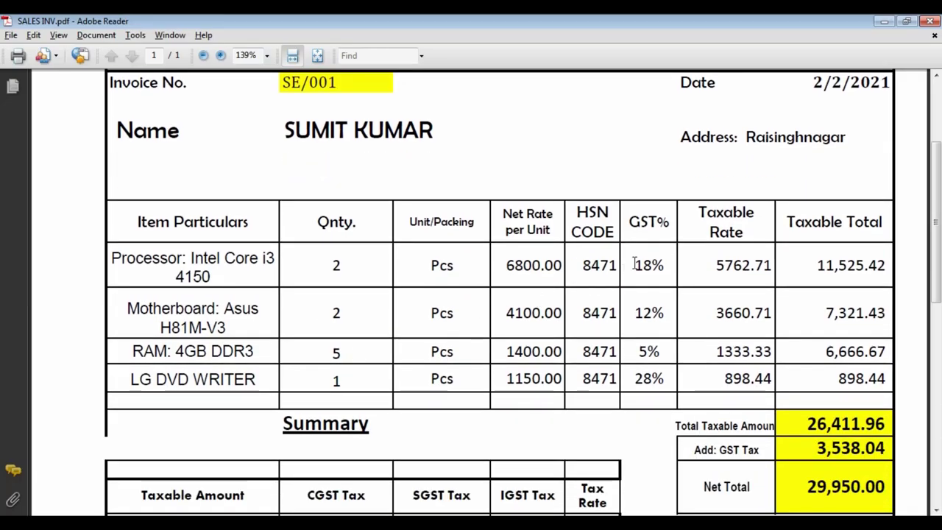
key("alt+Tab")
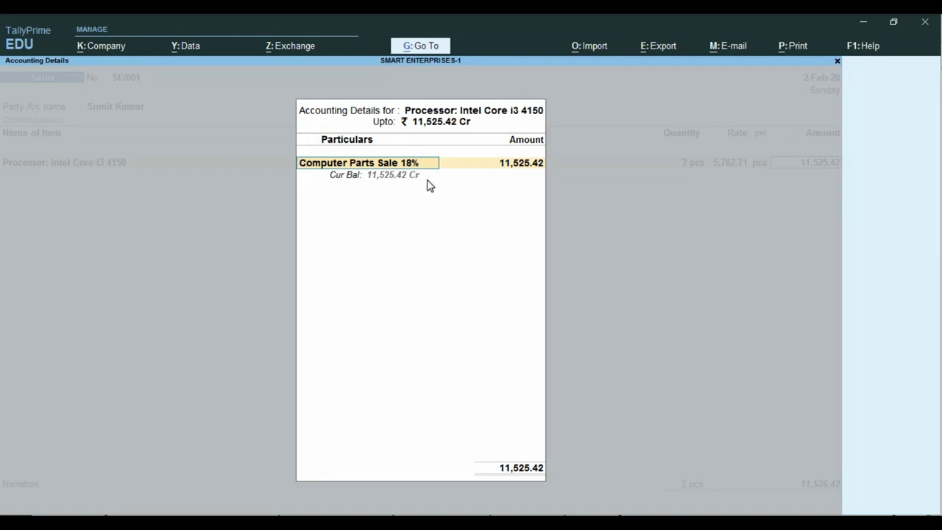
key("BackSpace")
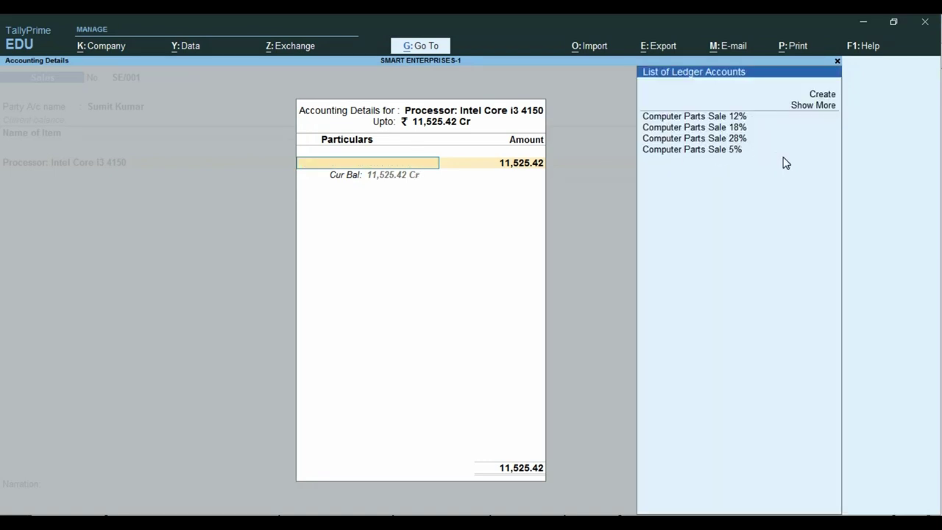
key("Down")
key("Down")
key("Down")
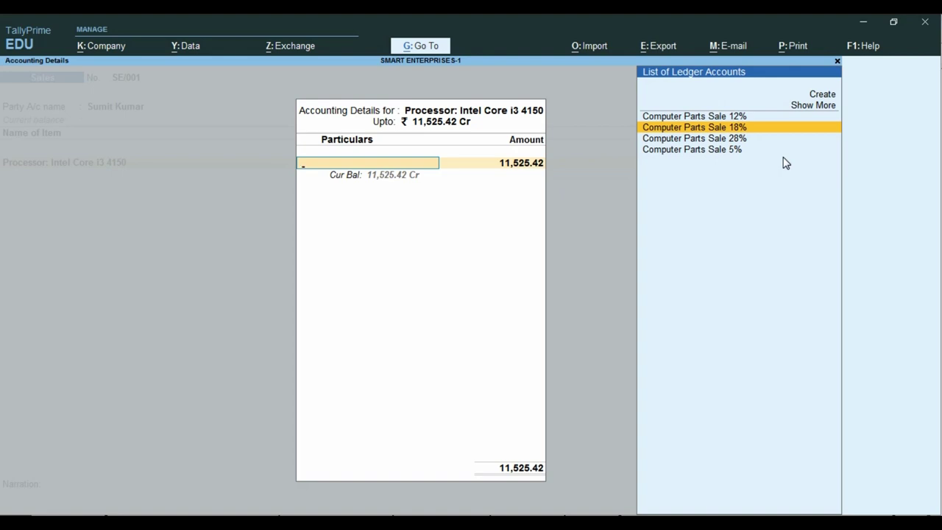
key("Return")
type("SAL")
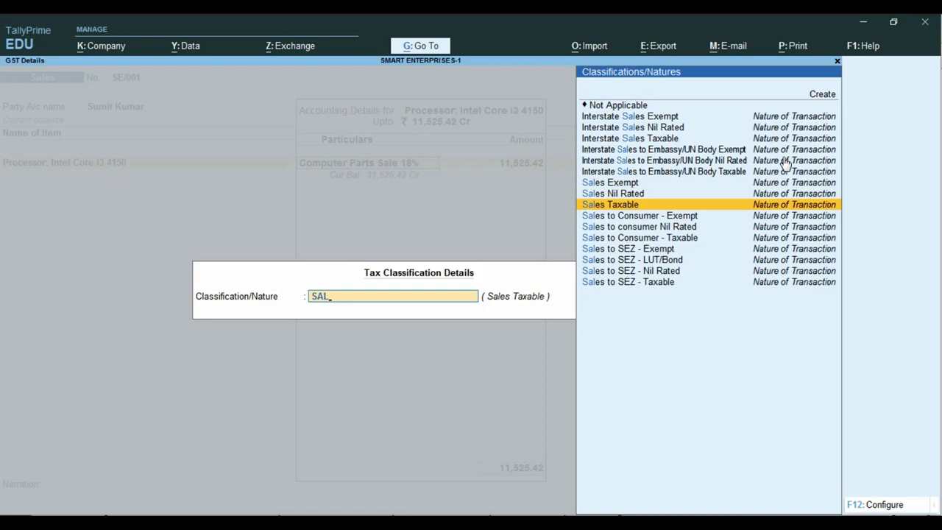
key("Return")
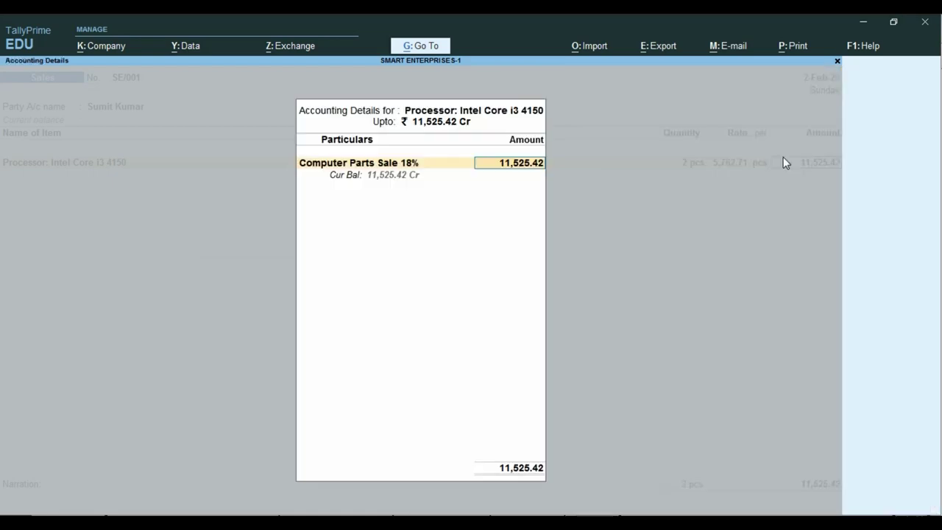
key("Return")
Add Motherboard: Asus H81M-V3 from the PDF invoice as the second voucher item, with a quantity of 2 pcs
key("alt+Tab")
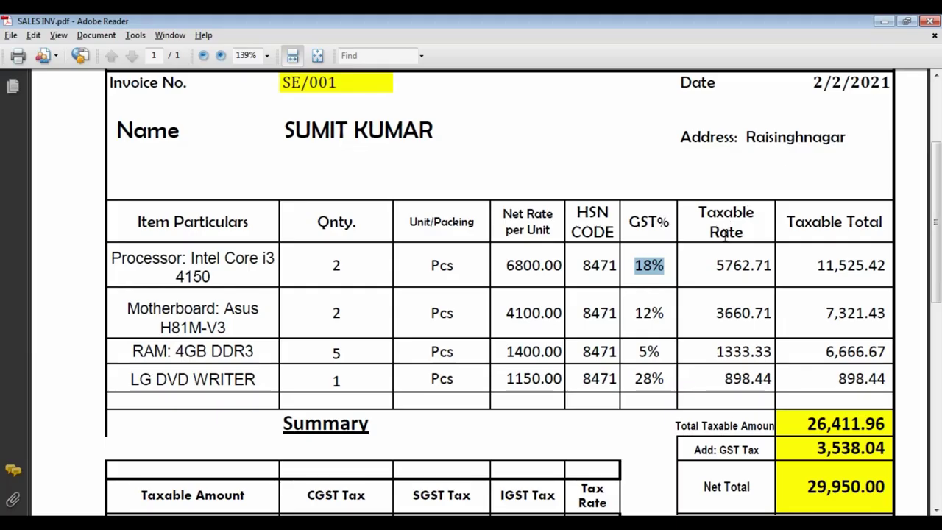
key("alt+Tab")
type("H81")
key("Return")
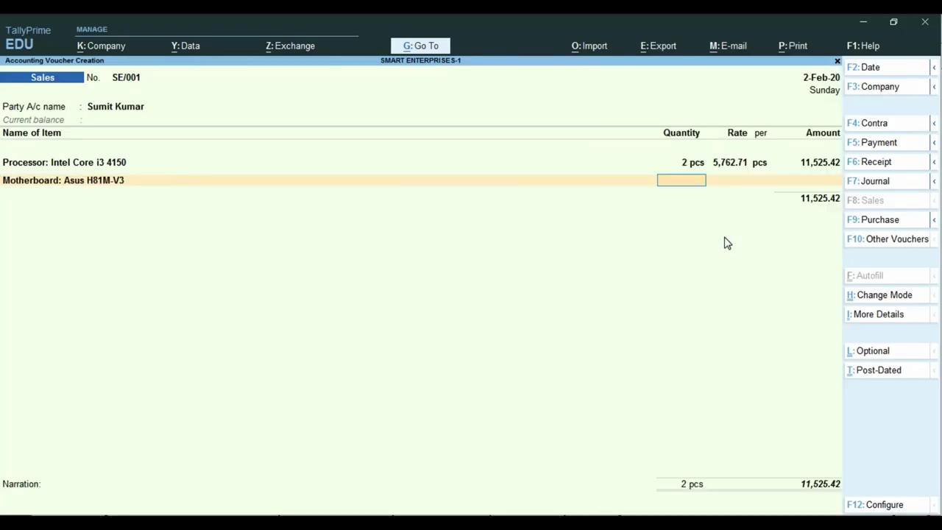
key("alt+Tab")
key("alt+Tab")
type("2")
key("Return")
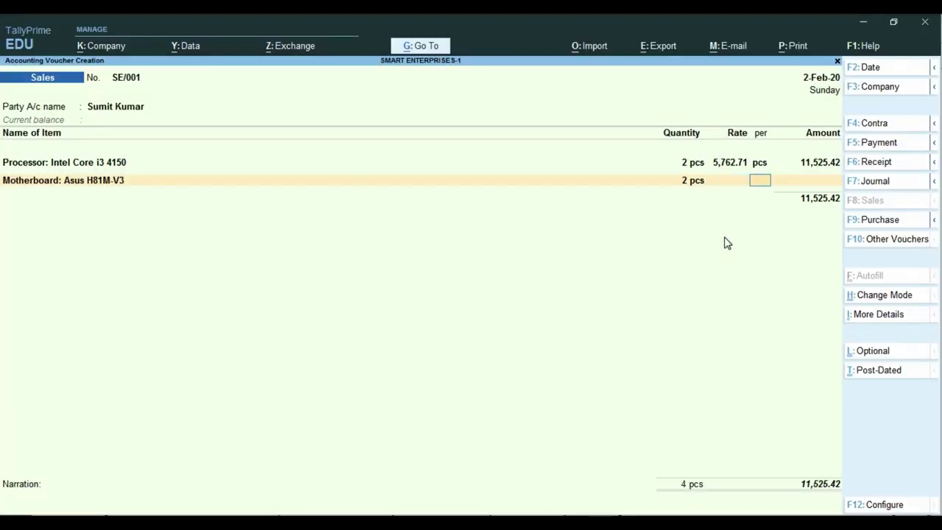
Set the motherboard's amount to the invoice's taxable total of 7,321.43
key("alt+Tab")
key("alt+Tab")
type("7321.43")
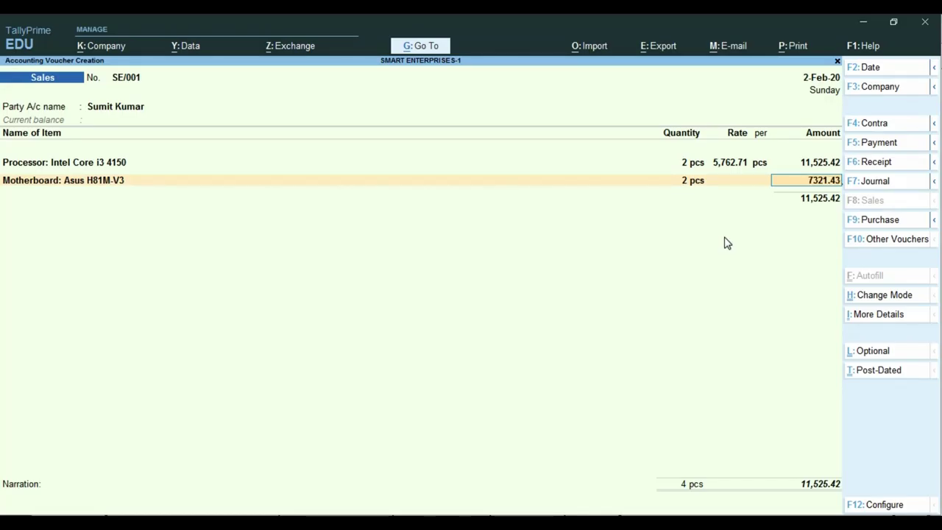
key("Return")
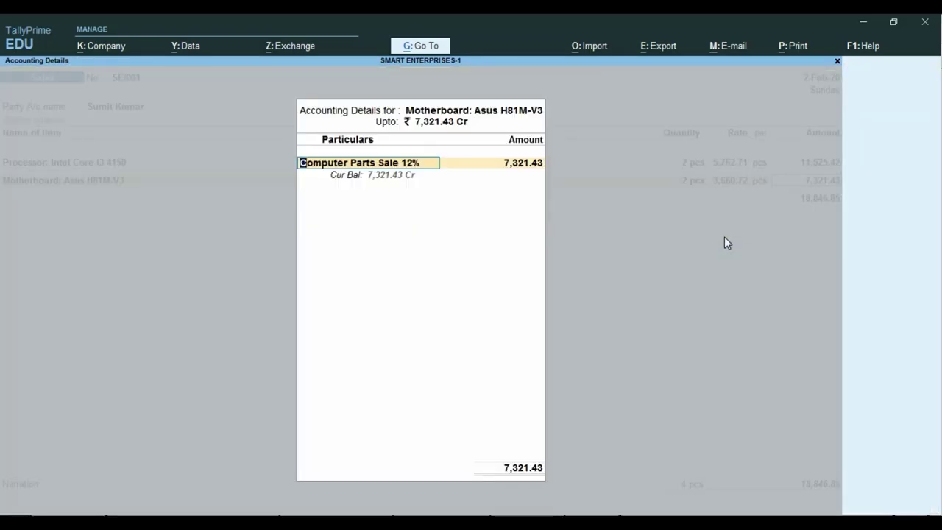
Check the motherboard's GST rate in the invoice and allocate its amount to Computer Parts Sale 12%, classified as Sales Taxable
key("alt+Tab")
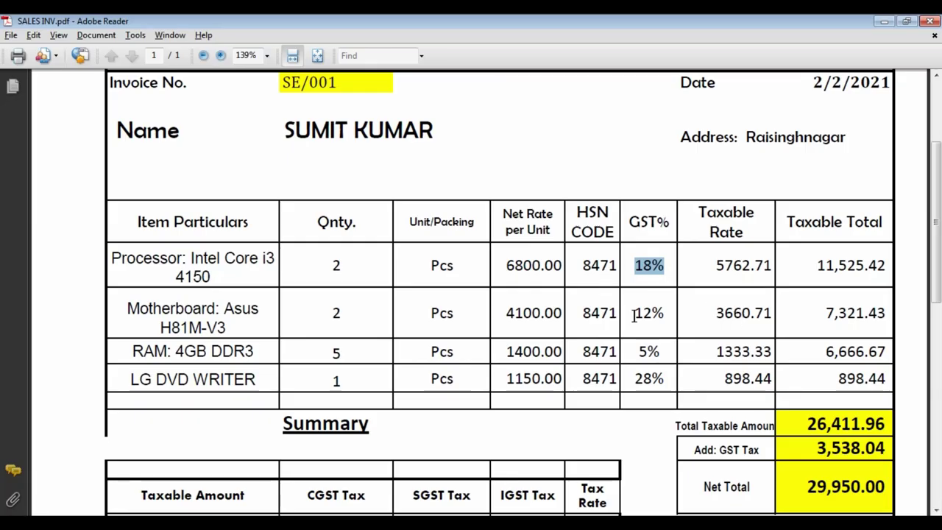
left_click_drag(633, 315, 692, 316)
key("alt+Tab")
type("C")
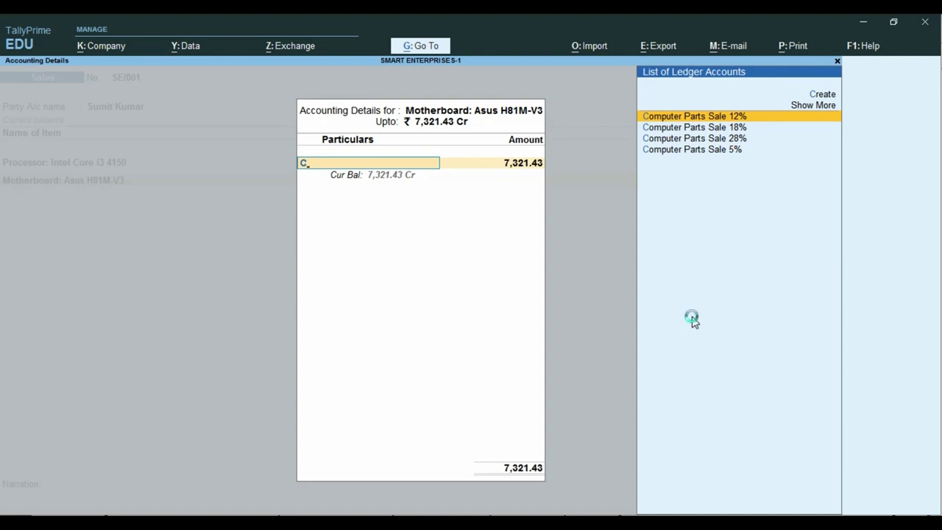
key("Return")
type("SAL")
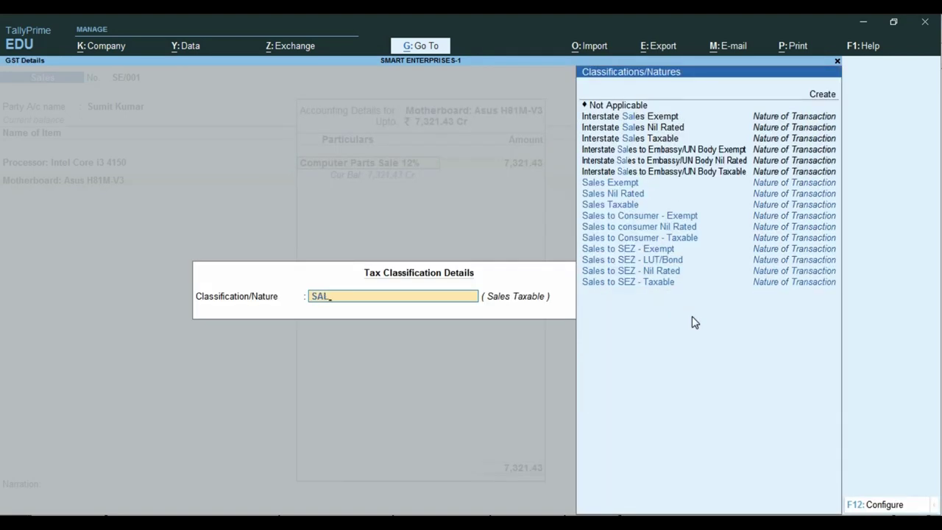
key("Return")
key("Return")
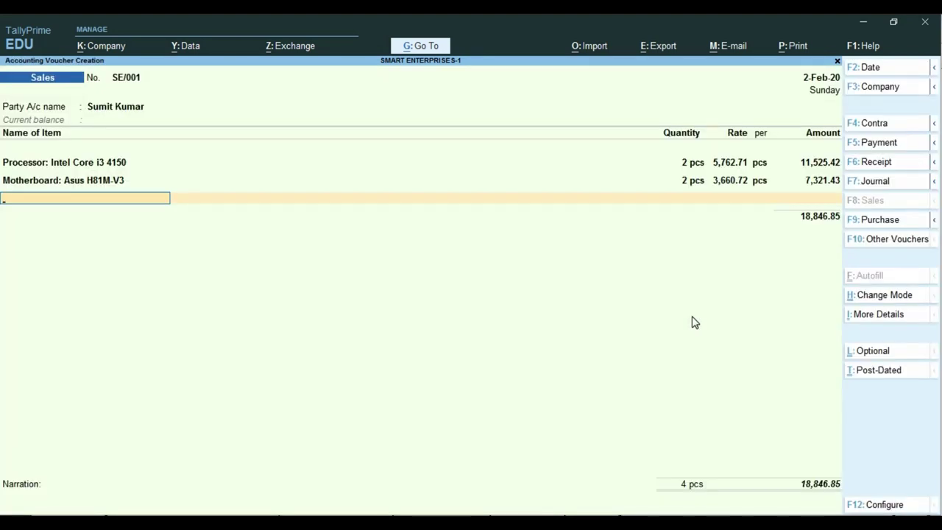
Add RAM: 4GB DDR3 from the PDF invoice as the third voucher item, with a quantity of 5 pcs
key("alt+Tab")
key("alt+Tab")
type("R")
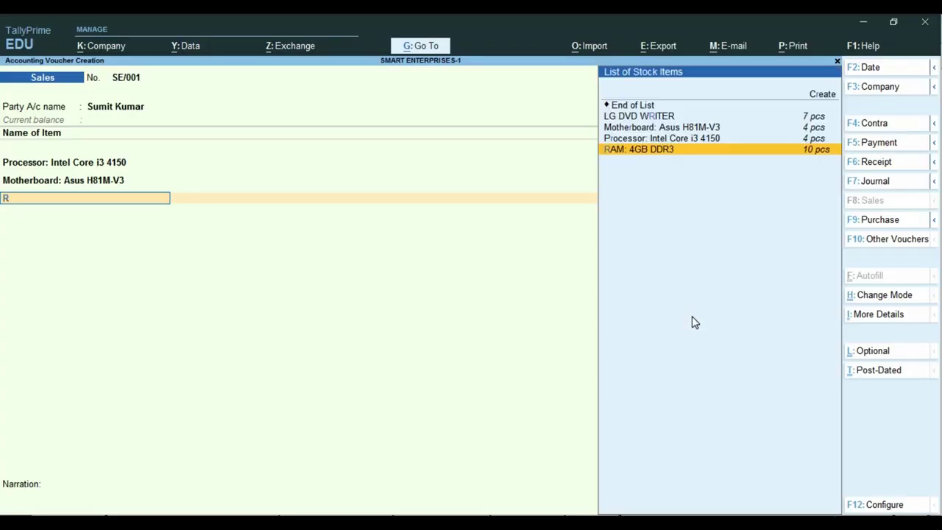
type("A")
key("Return")
key("alt+Tab")
key("alt+Tab")
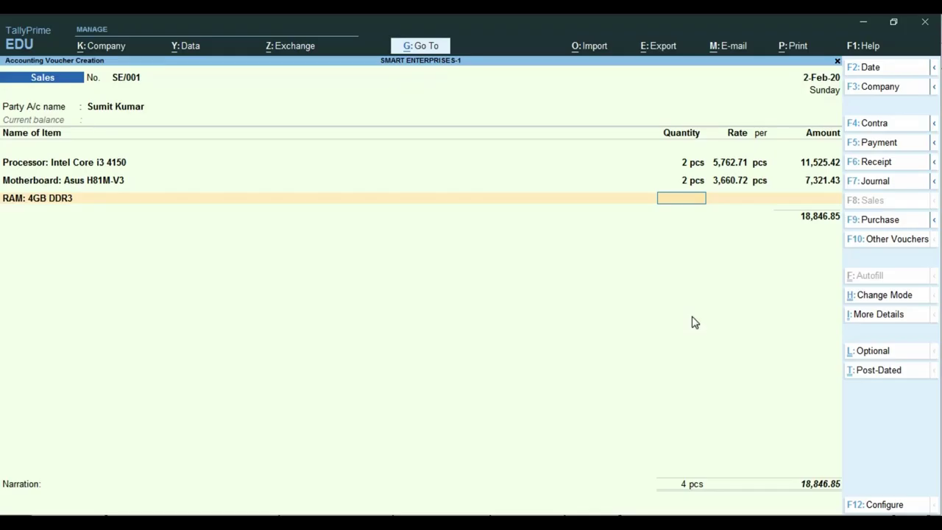
type("5")
key("Return")
key("Return")
Set the RAM's amount to the invoice's taxable total of 6,666.67
key("alt+Tab")
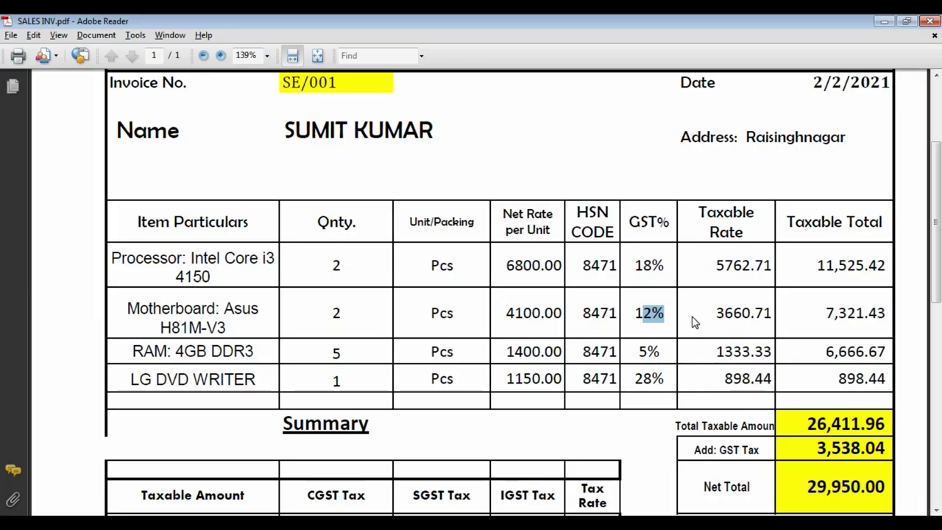
key("alt+Tab")
type("6,666.67")
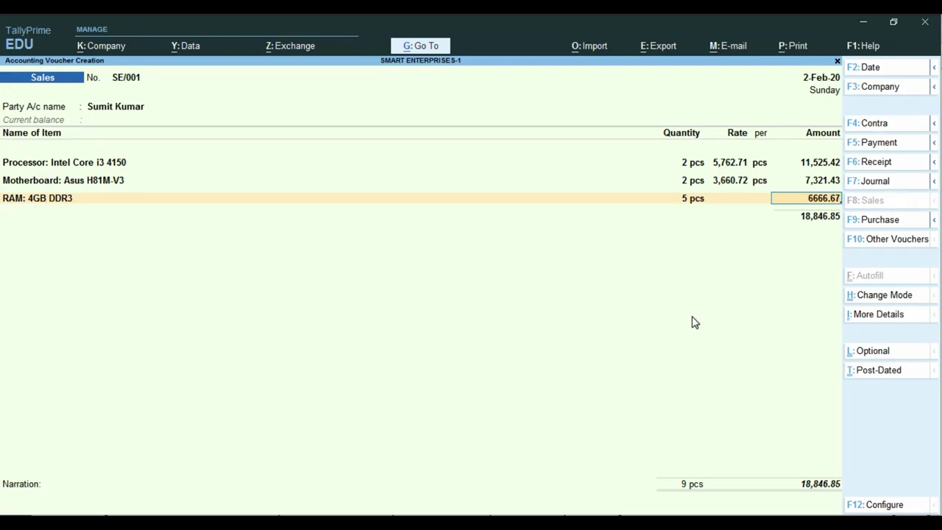
key("Return")
Check the RAM's GST rate in the invoice and allocate its amount to Computer Parts Sale 5%, classified as Sales Taxable
key("alt+Tab")
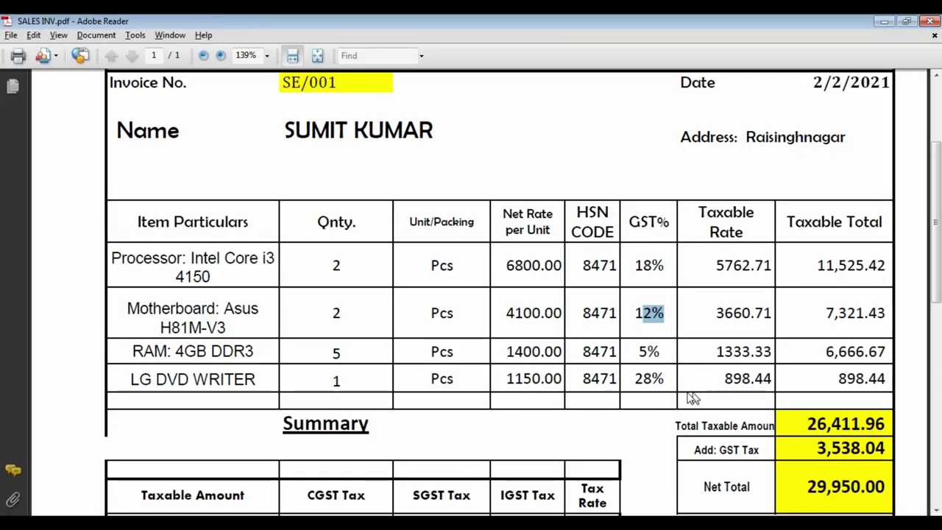
left_click_drag(635, 352, 654, 354)
key("alt+Tab")
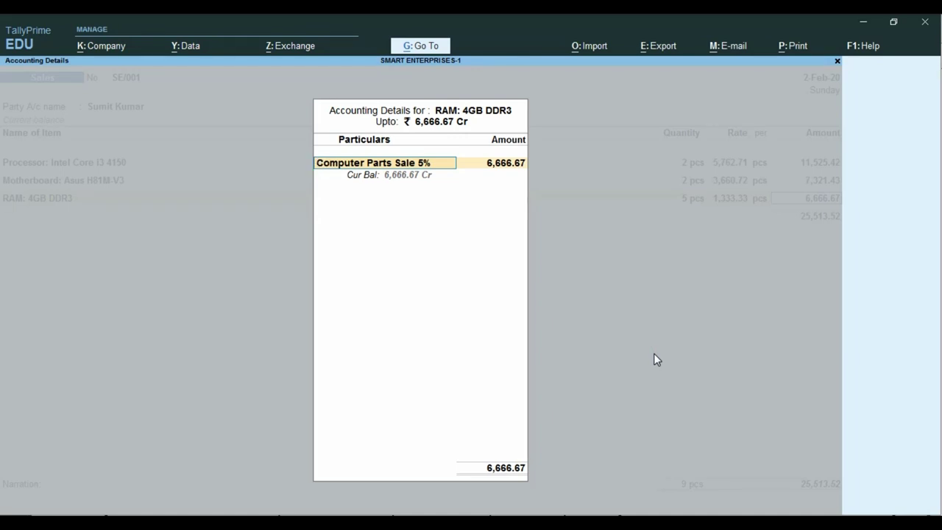
key("ctrl+v")
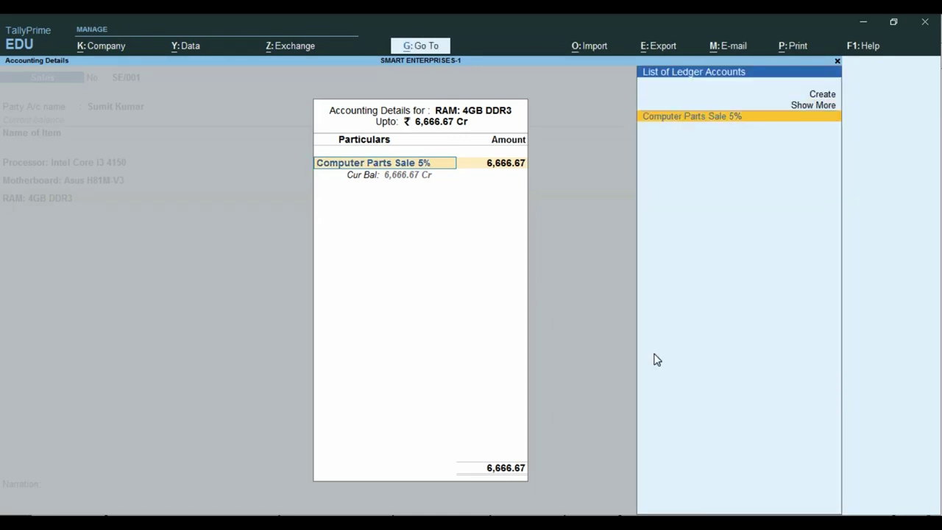
key("Return")
type("SAL")
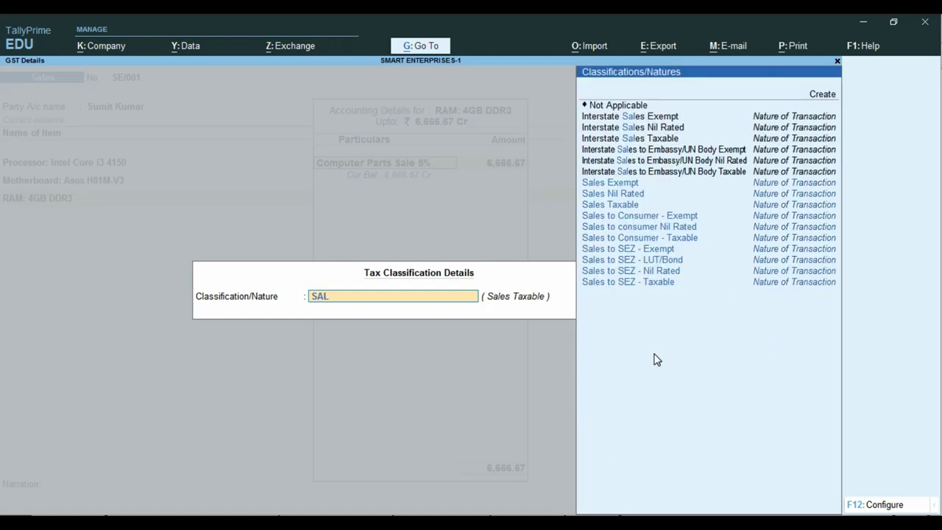
key("Down")
key("Down")
key("Return")
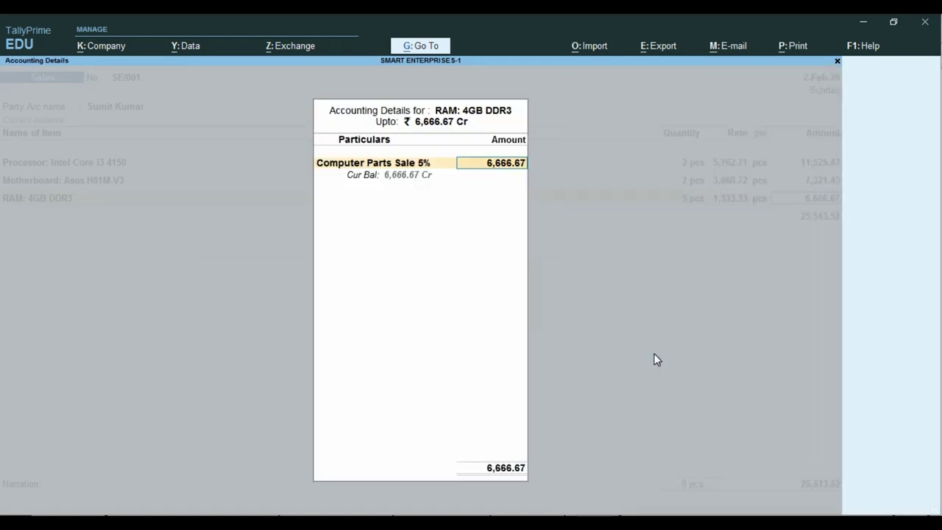
key("Return")
Add LG DVD WRITER from the PDF invoice as the fourth voucher item, with a quantity of 1 pcs
key("alt+Tab")
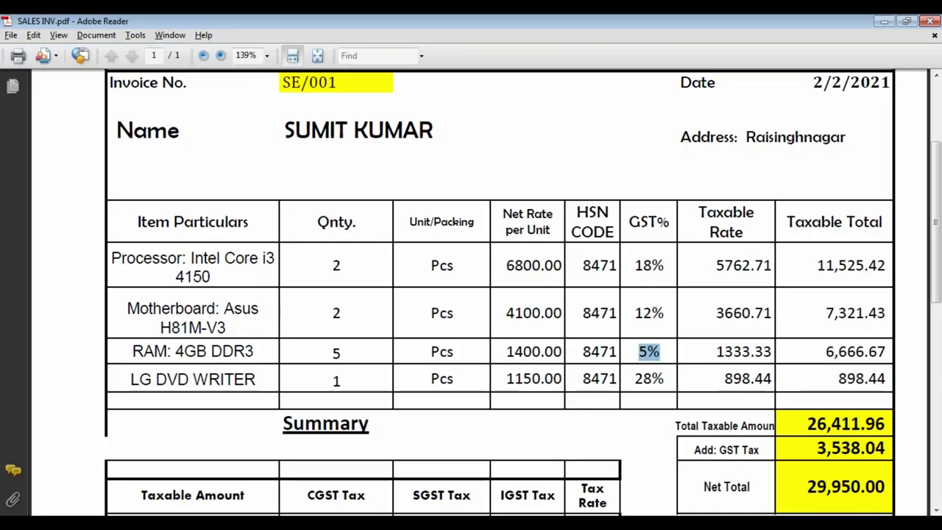
scroll(655, 357, "down", 2)
key("alt+Tab")
type("LG")
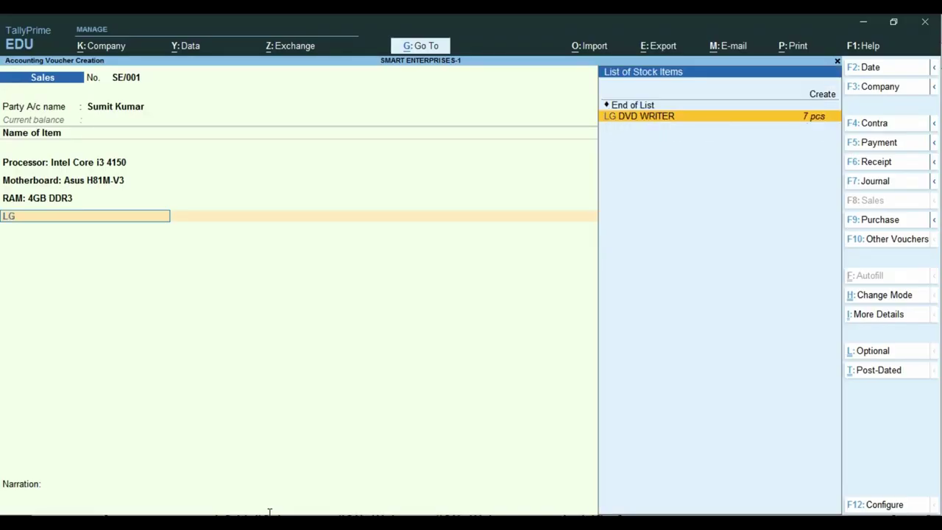
key("Return")
key("alt+Tab")
key("alt+Tab")
type("1")
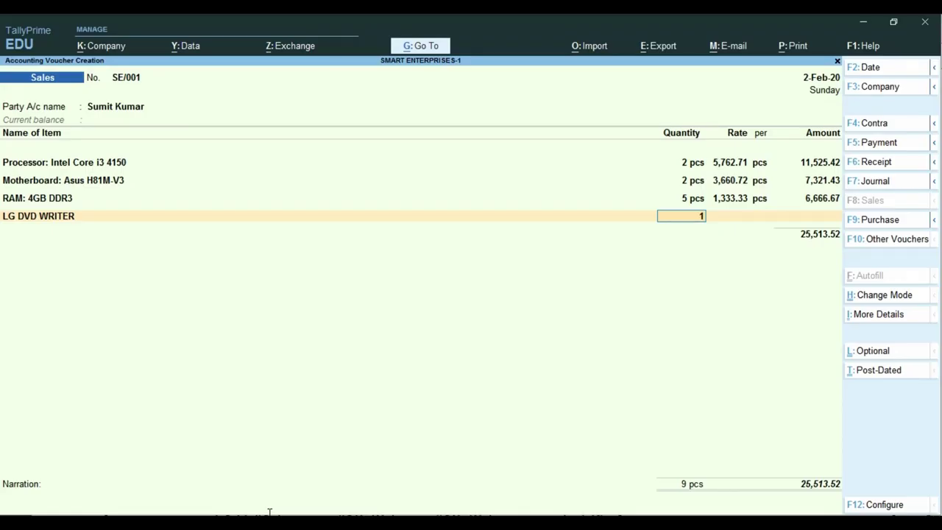
key("Return")
key("Return")
Set the DVD writer's amount to the invoice's taxable total of 898.44
key("alt+Tab")
key("alt+Tab")
type("89")
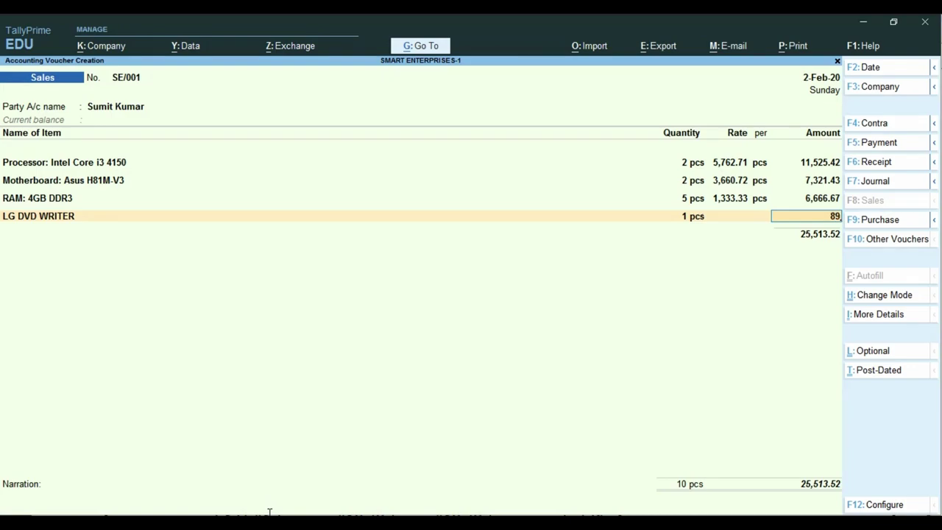
type("8.")
key("alt+Tab")
key("alt+Tab")
type("44")
key("Return")
Check the DVD writer's GST rate in the invoice and allocate its amount to Computer Parts Sale 28%, classified as Sales Taxable
key("alt+Tab")
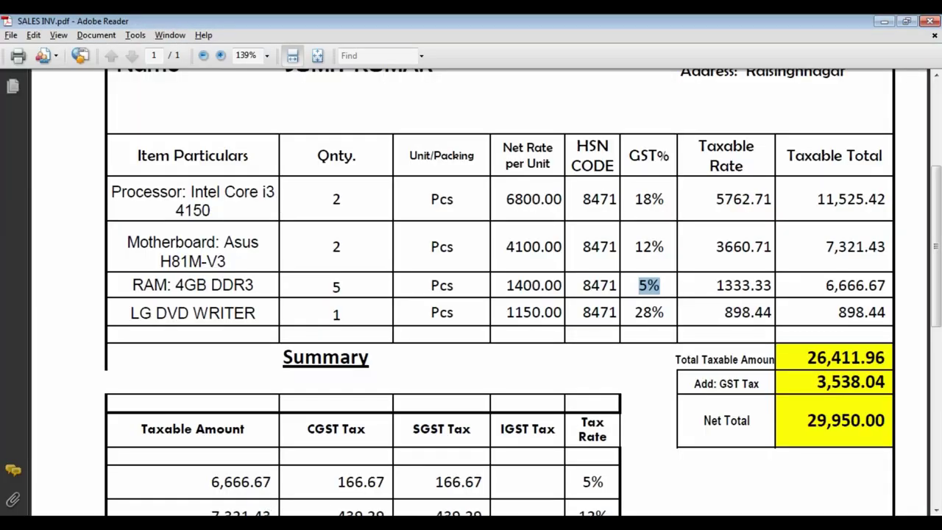
double_click(634, 315)
key("alt+Tab")
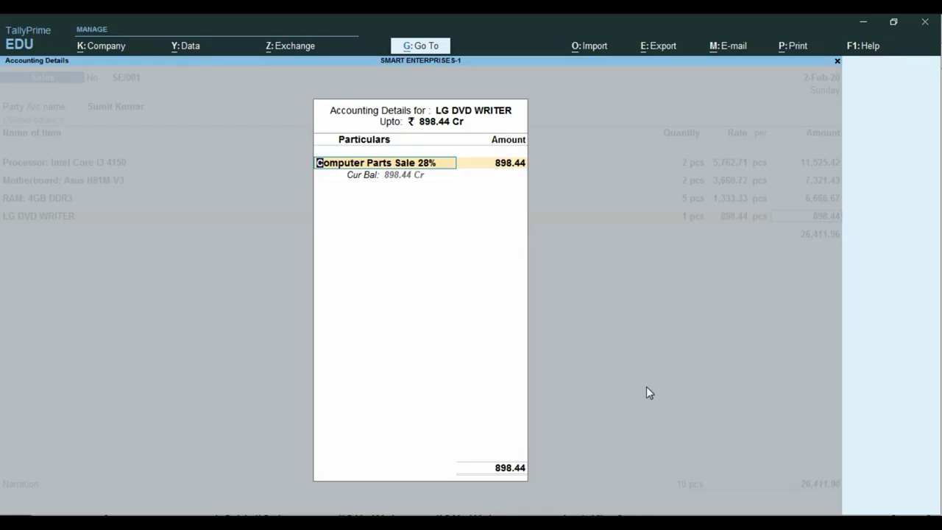
type("C")
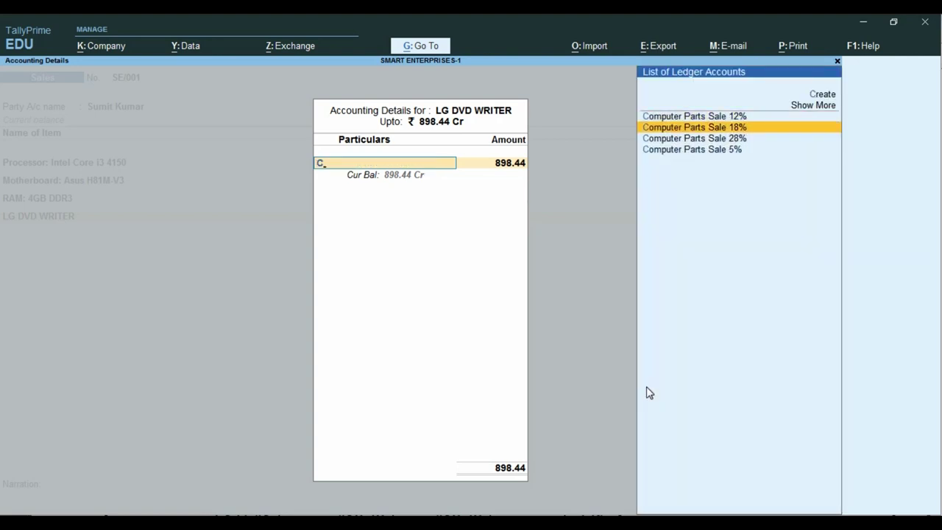
key("Down")
key("Return")
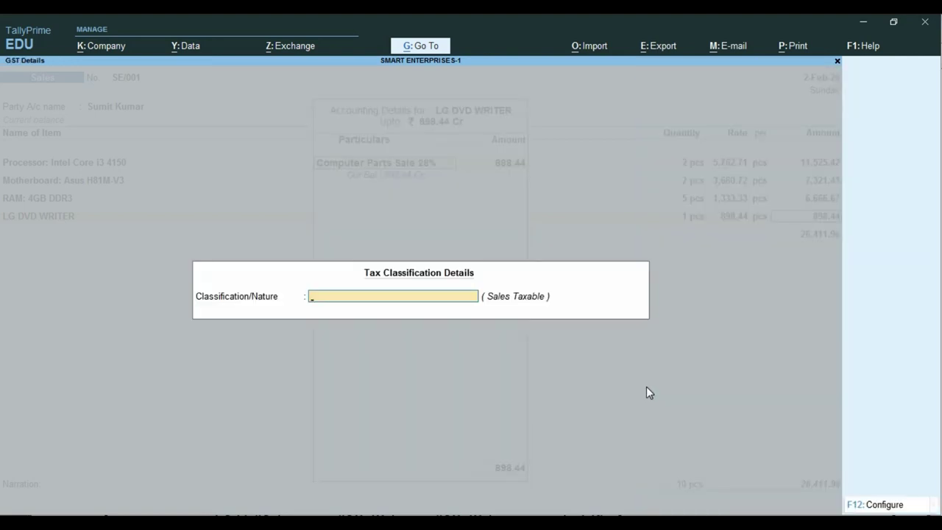
type("SAL")
key("Down")
key("Down")
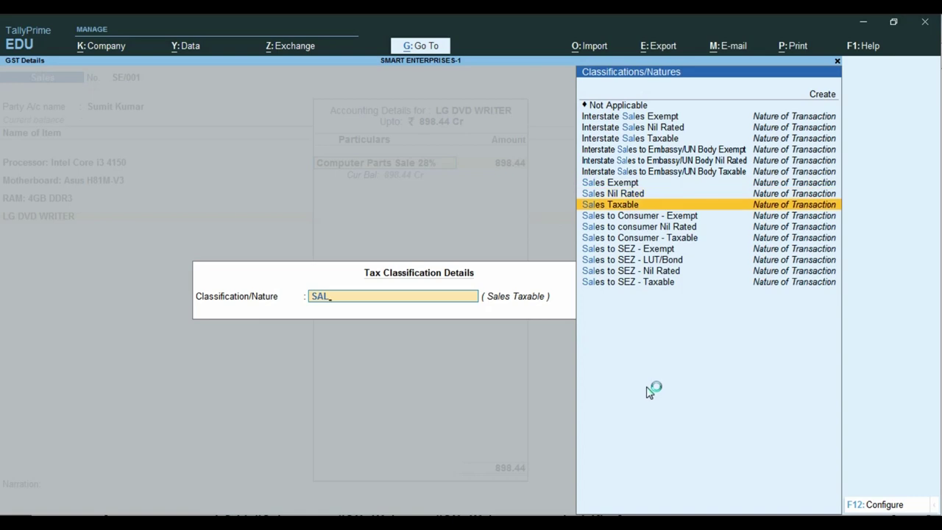
key("Return")
key("Return")
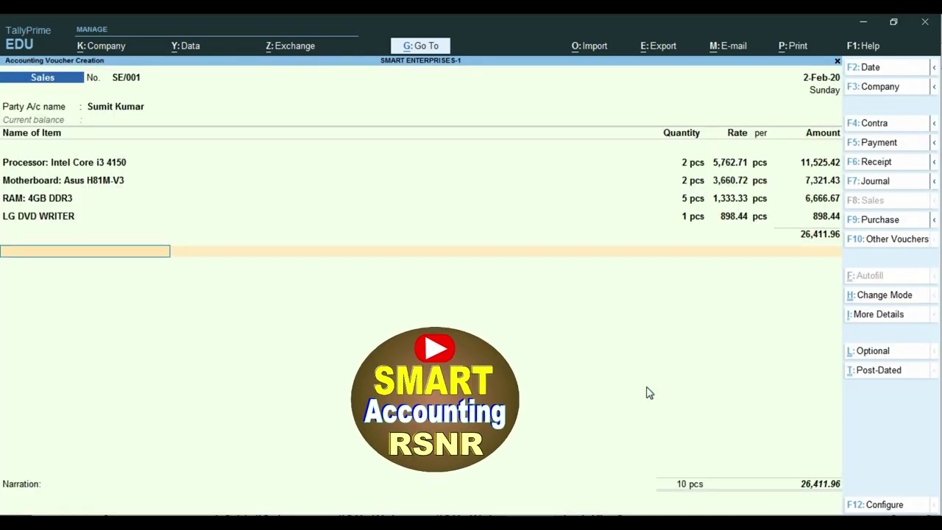
Add the CGST Tax and SGST Tax ledgers to the sales voucher, accepting the calculated amounts
type("cg")
key("Return")
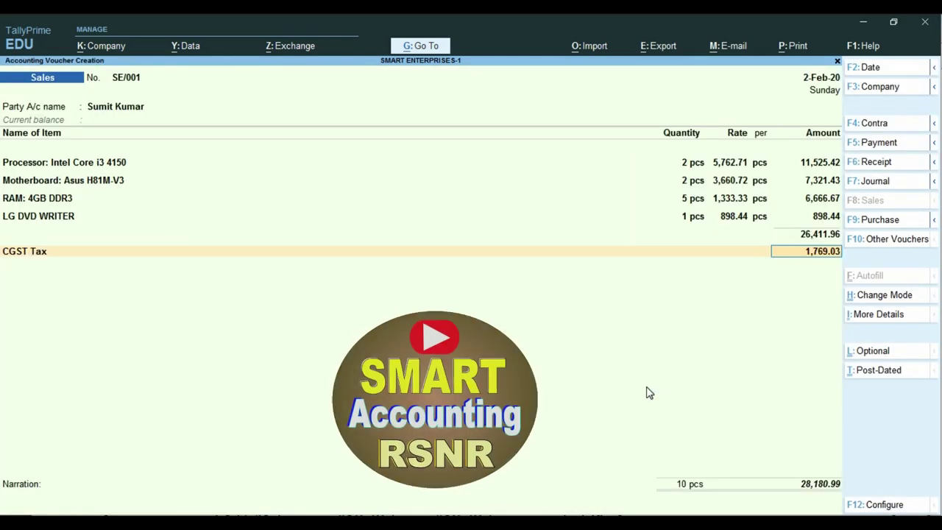
key("Return")
type("sg")
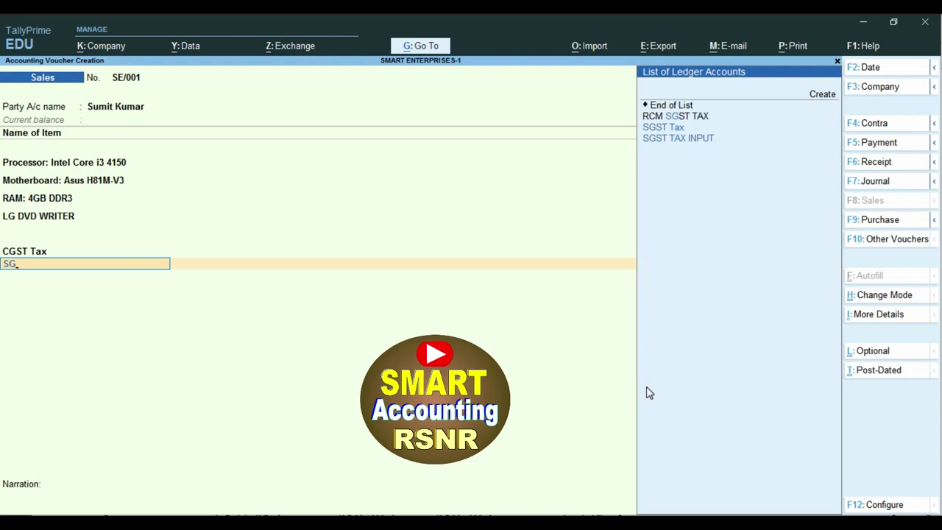
key("Return")
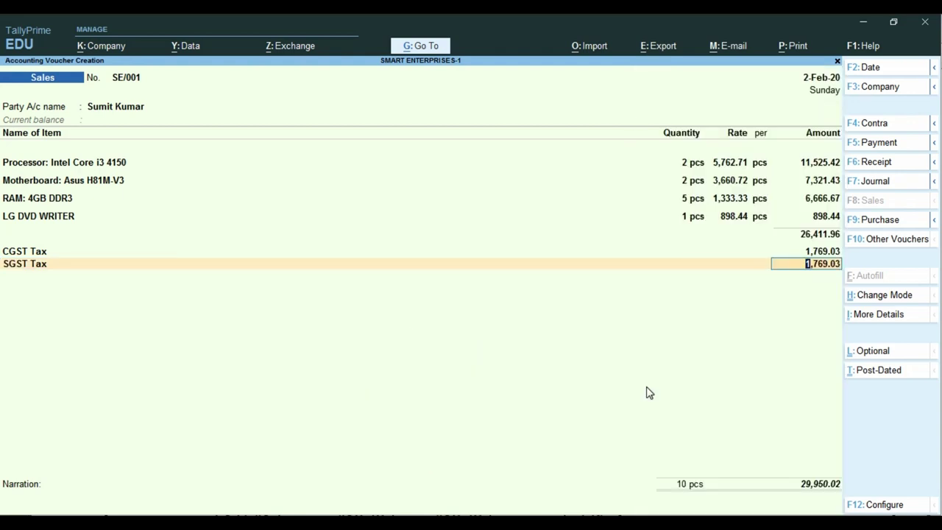
key("Return")
Add the Rounded Off ledger with an amount of -0.02 and compare the voucher total with the net total in the PDF invoice
type("R")
key("Return")
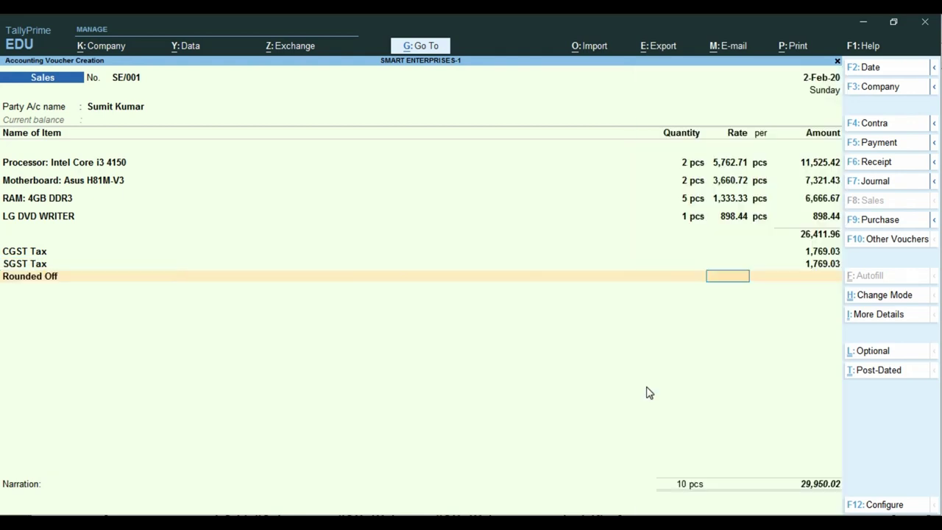
key("Return")
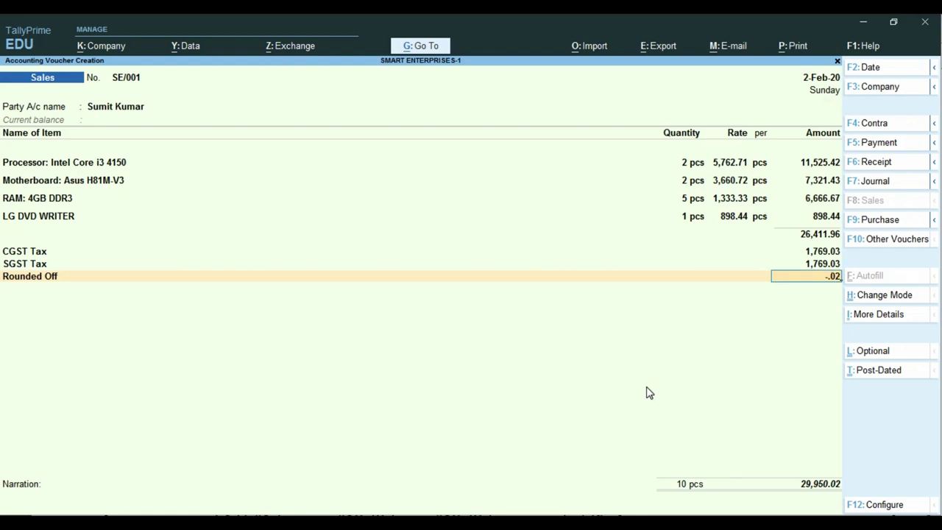
key("Return")
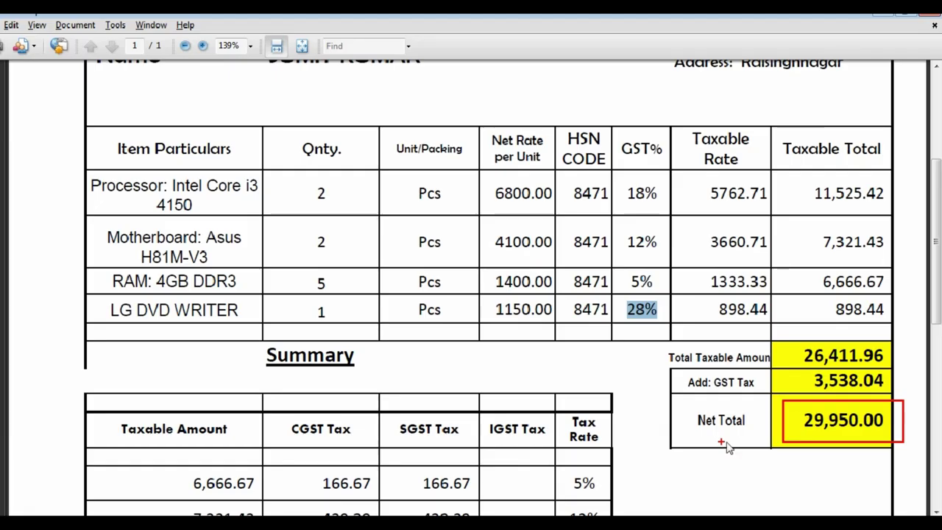
key("alt+Tab")
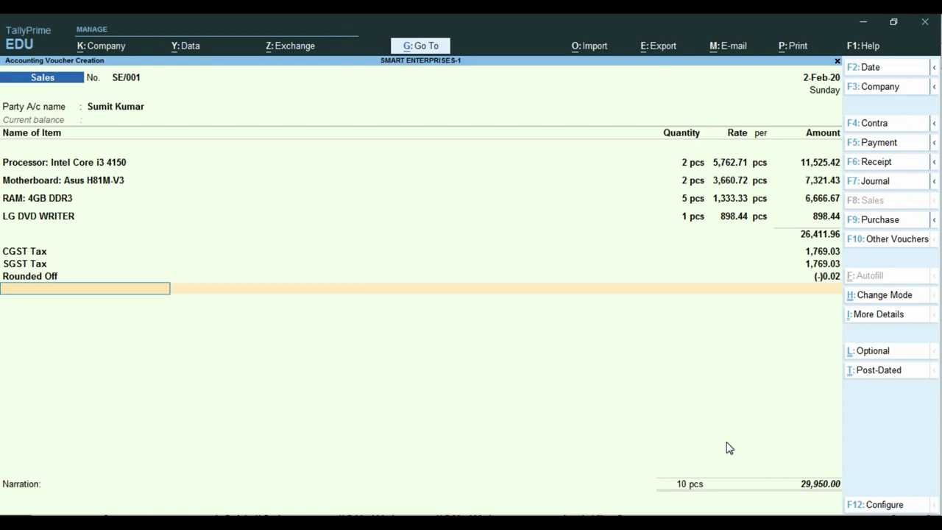
Save the sales voucher without a narration and leave voucher creation
key("Return")
key("Return")
key("Return")
key("Return")
key("Return")
key("Return")
key("Return")
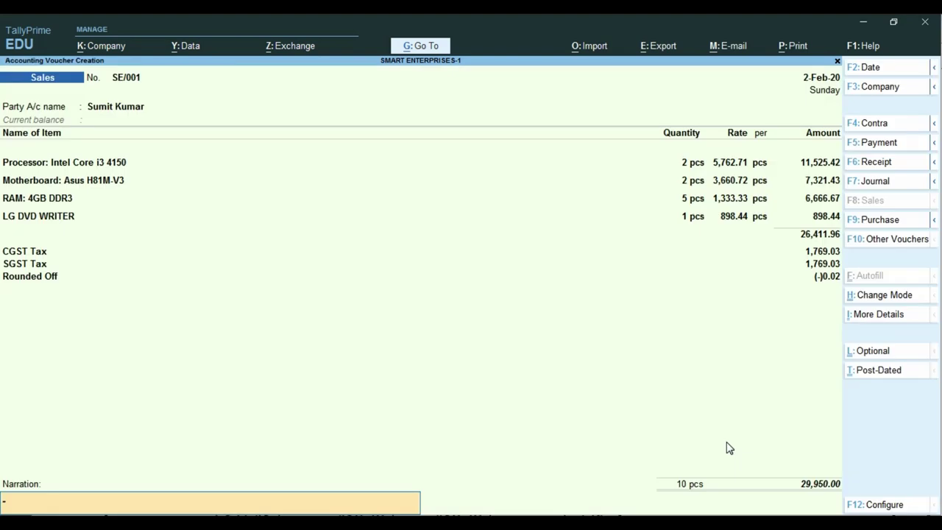
key("Return")
key("Return")
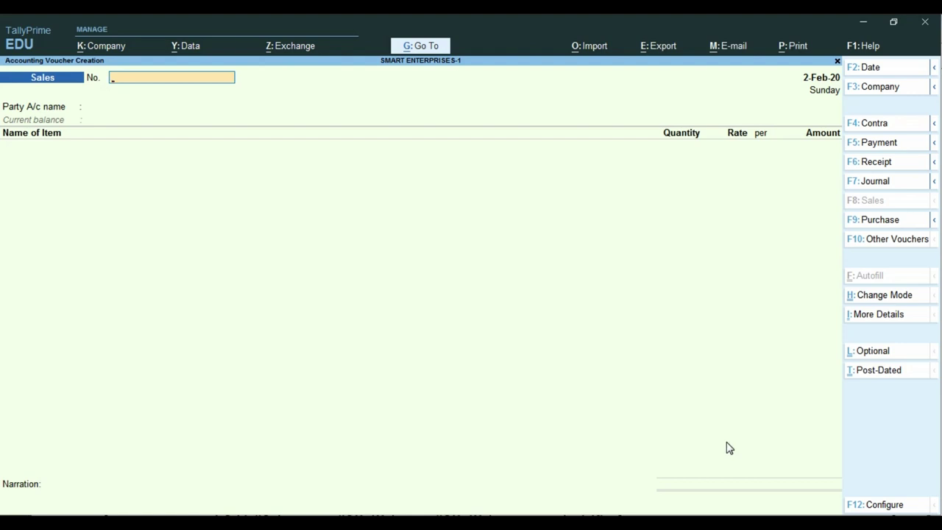
key("Escape")
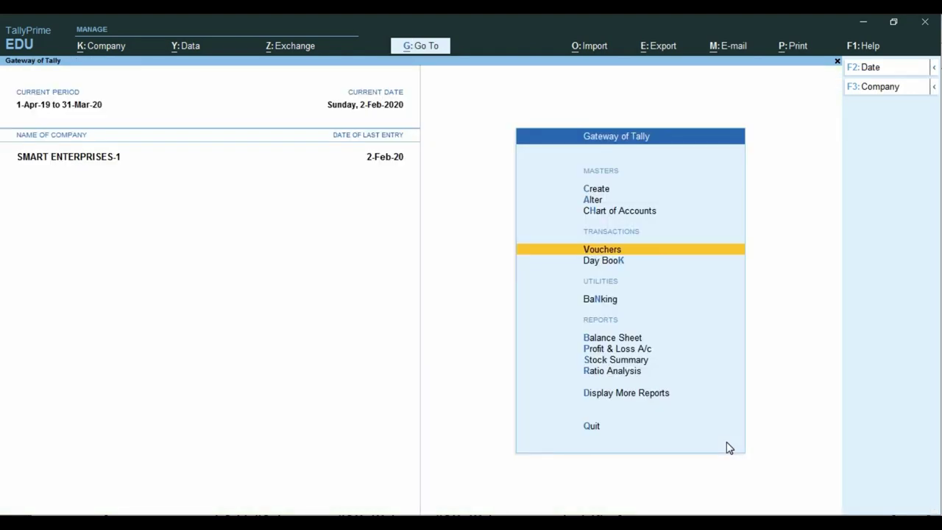
Open the Profit & Loss A/c of SMART ENTERPRISES-1 in detailed format
key("Down")
key("Down")
key("Down")
key("Down")
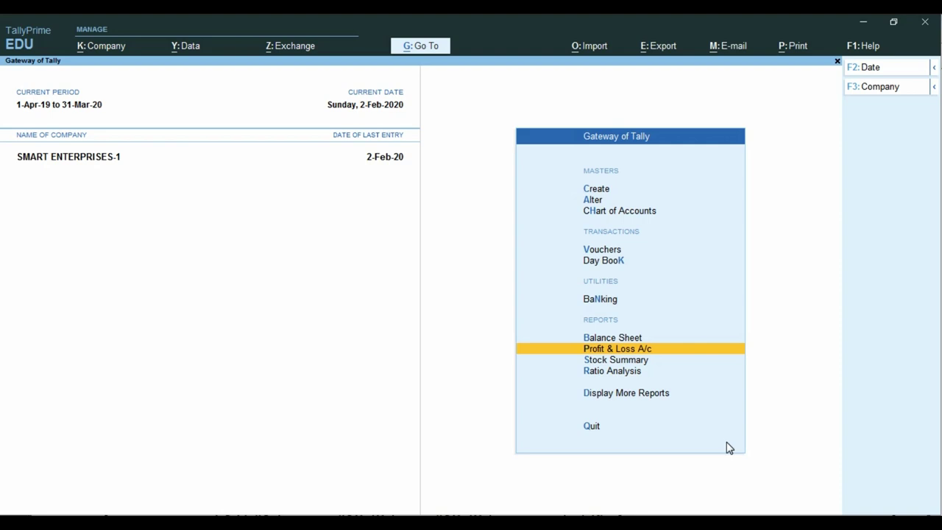
key("Return")
key("alt+F5")
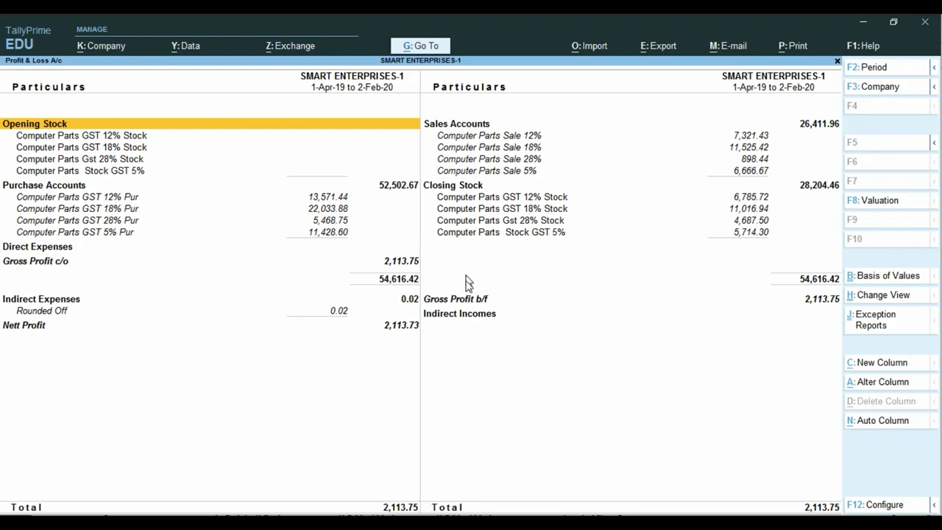
Switch to the SMART ENTERPRISES company, leave its voucher creation and show its Profit & Loss A/c in detailed format
left_click(403, 521)
left_click(396, 477)
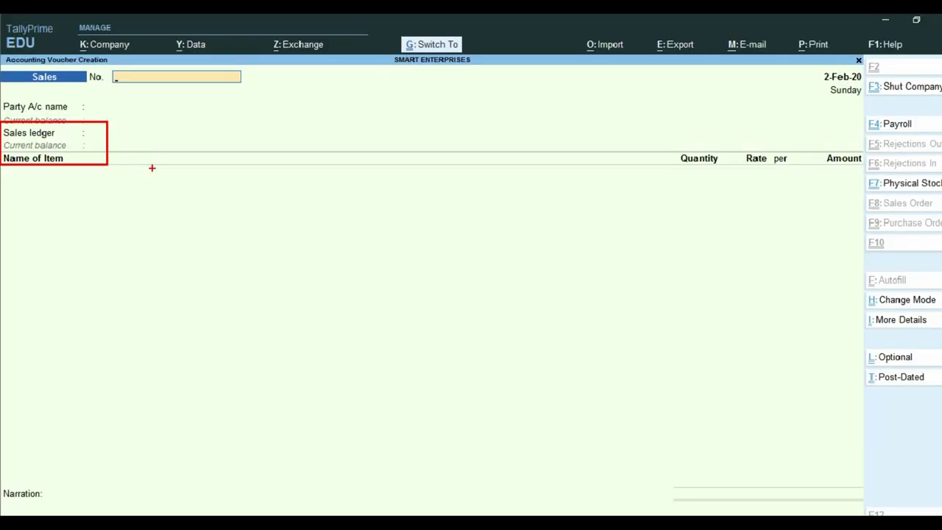
key("Escape")
key("y")
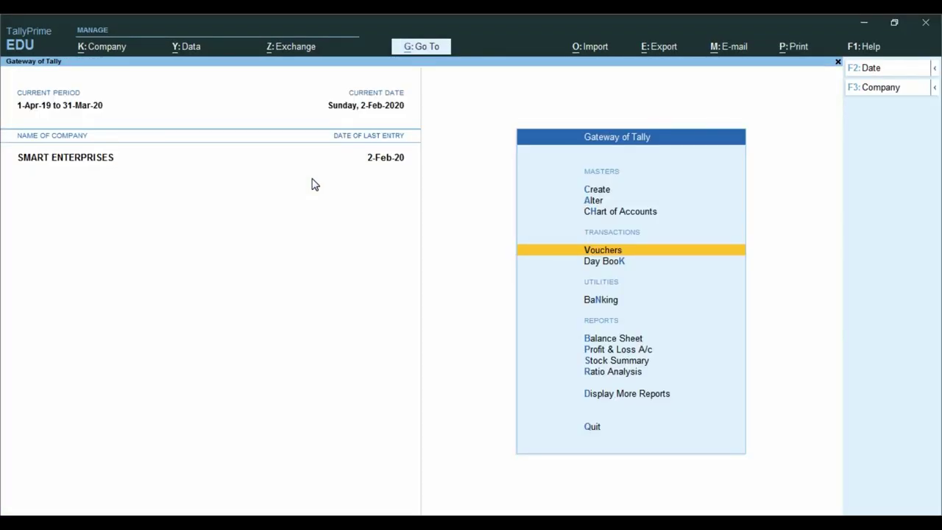
key("Down")
key("Down")
key("Down")
key("Down")
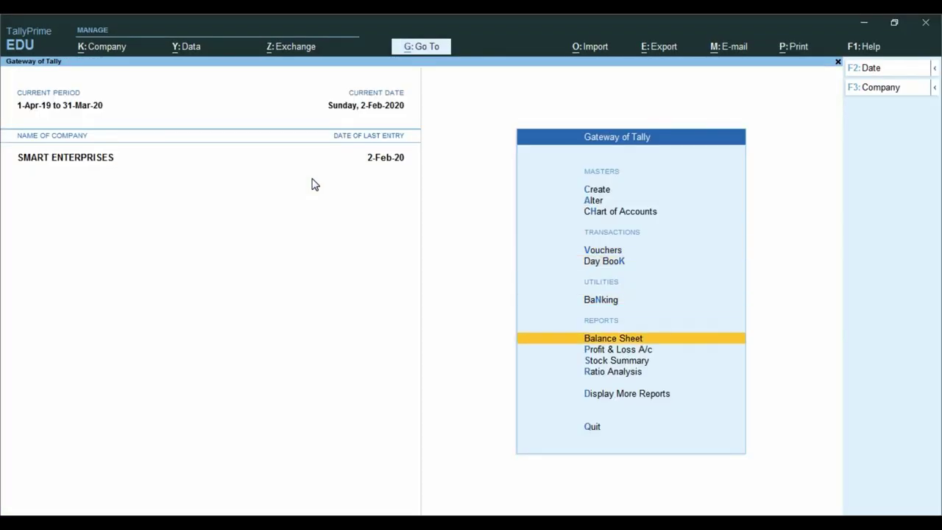
key("Return")
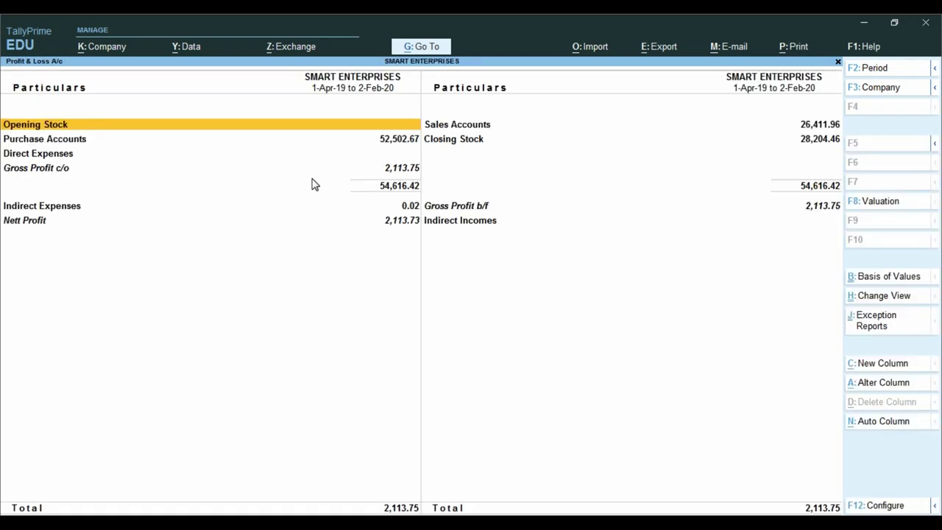
key("alt")
key("alt+F5")
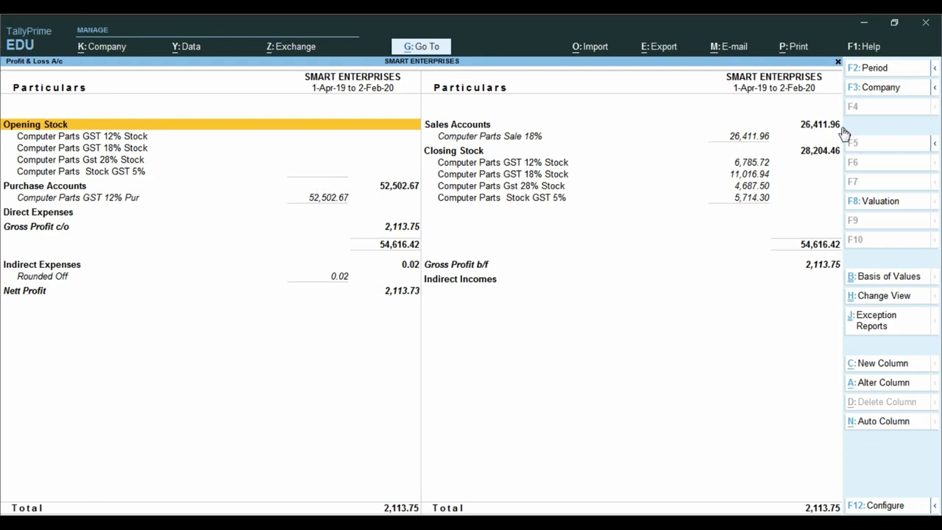
Compare the Sales Accounts totals of both companies and examine the rate-wise sales ledgers in SMART ENTERPRISES-1
key("ctrl")
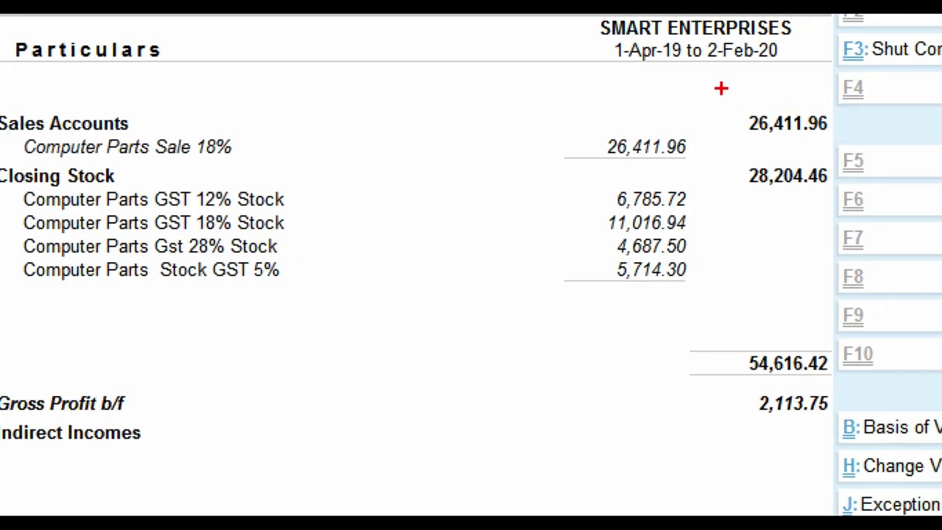
left_click_drag(708, 88, 856, 146)
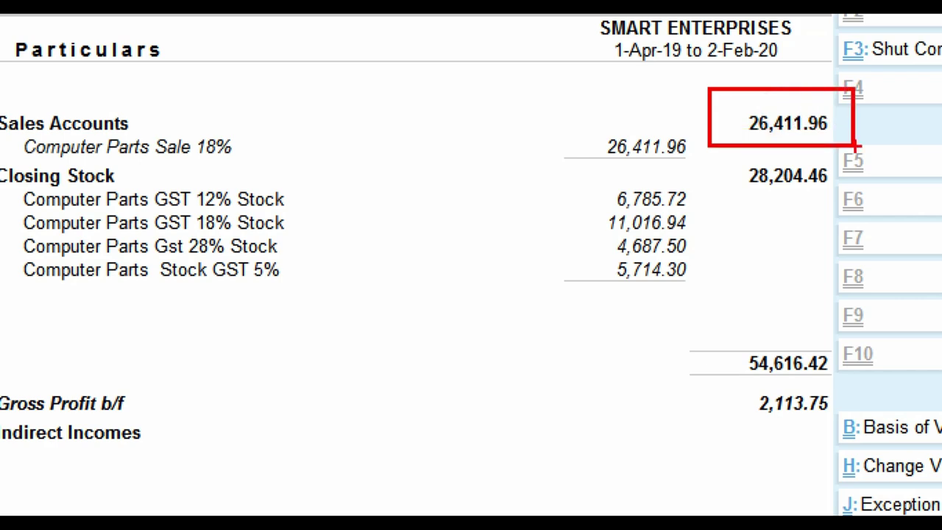
key("alt+Tab")
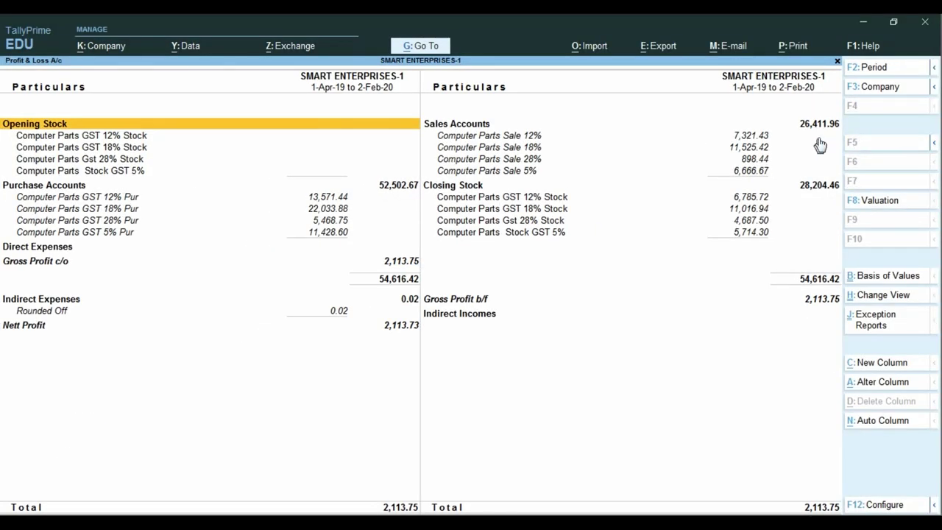
left_click_drag(788, 110, 896, 137)
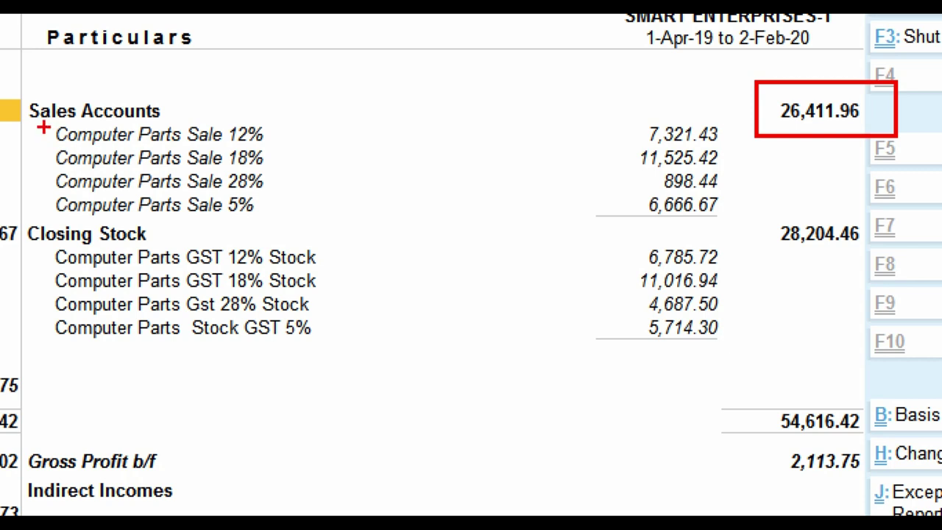
mouse_move(44, 126)
left_mouse_down()
mouse_move(52, 158)
mouse_move(378, 233)
mouse_move(741, 233)
left_mouse_up()
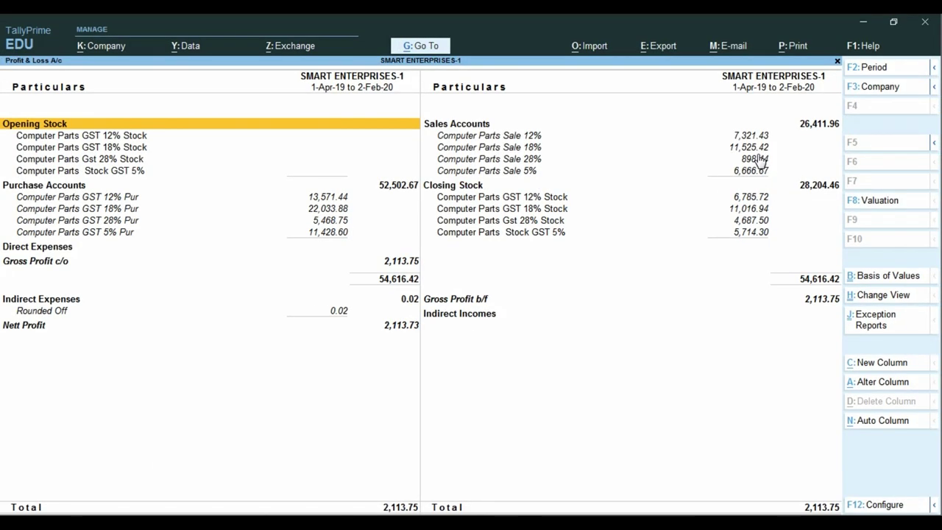
Check the rate-wise sales amounts of SMART ENTERPRISES-1 against the taxable amounts in the PDF invoice's tax summary
key("ctrl+1")
left_click(755, 154)
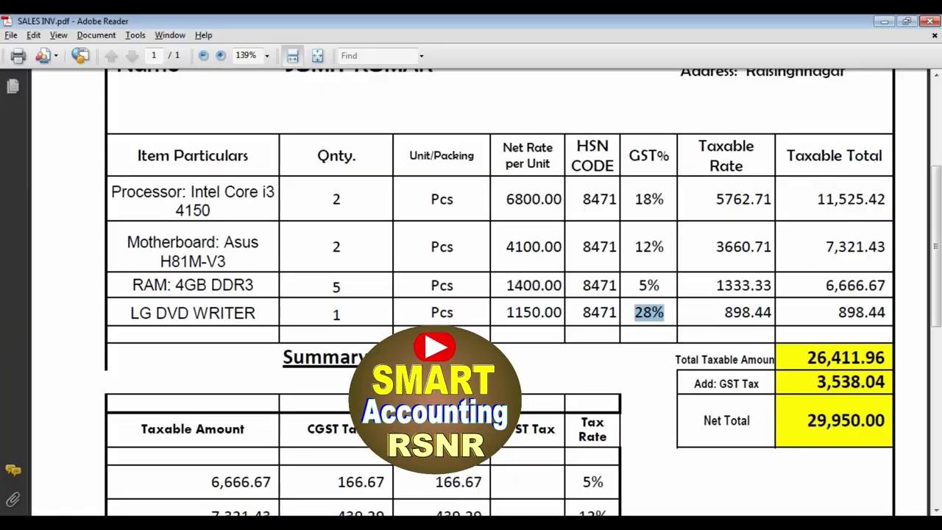
scroll(312, 378, "down", 3)
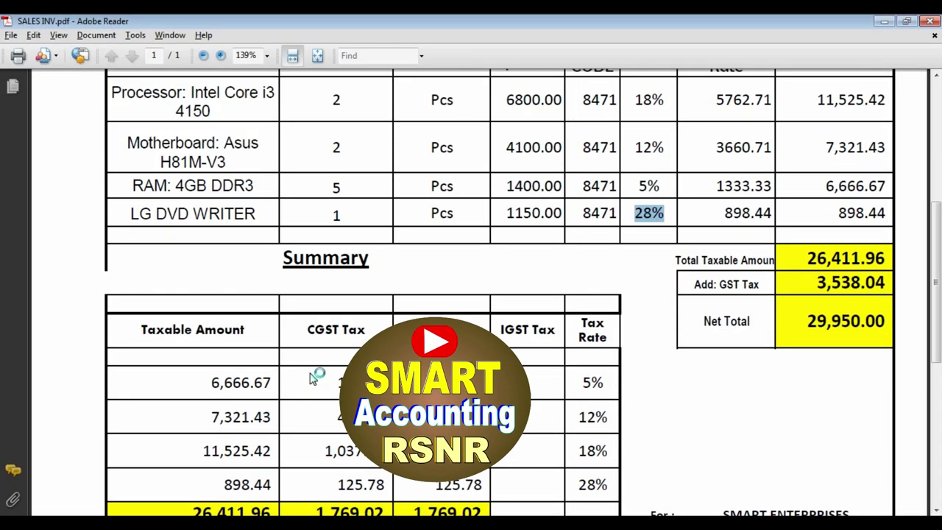
scroll(313, 378, "down", 2)
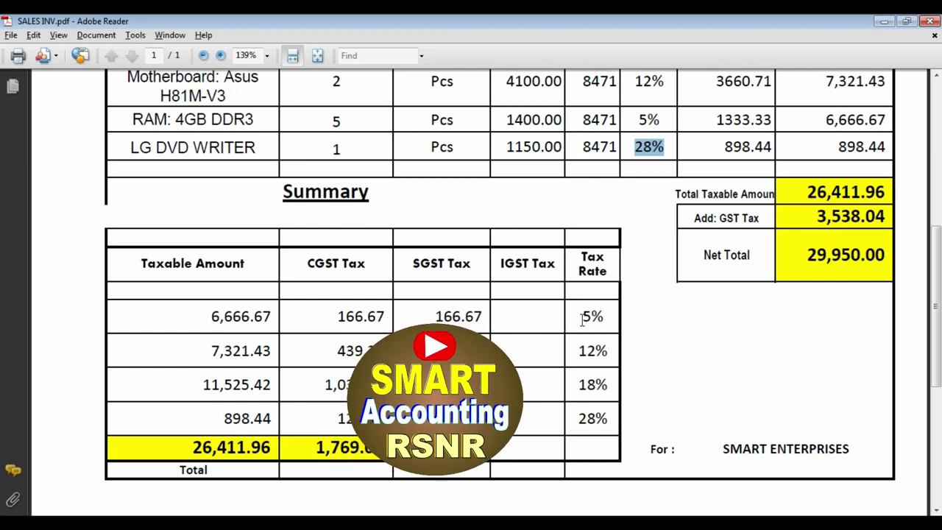
left_click_drag(202, 317, 272, 327)
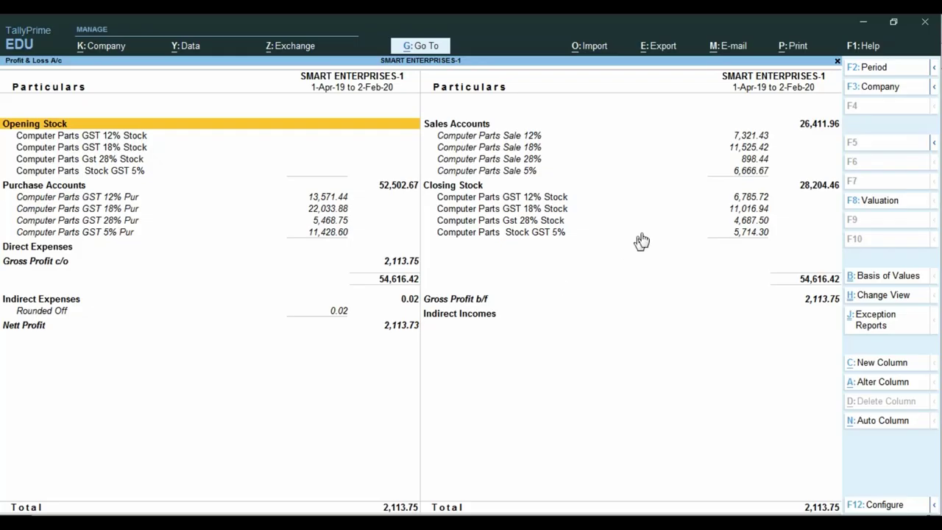
Return to the Profit & Loss A/c of SMART ENTERPRISES and examine its single Computer Parts Sale 18% ledger
key("ctrl")
left_click(401, 488)
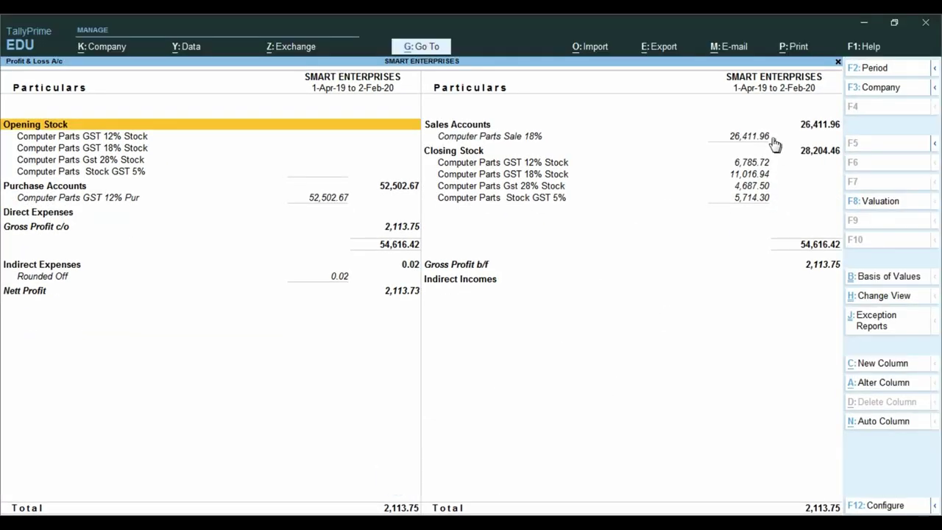
key("ctrl")
key("ctrl")
left_click(759, 128)
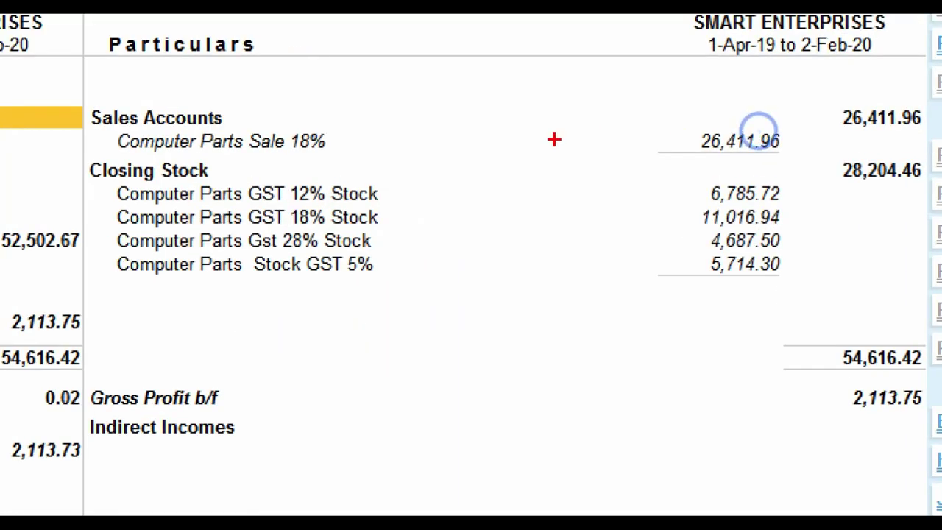
mouse_move(101, 122)
left_mouse_down()
mouse_move(429, 126)
mouse_move(529, 157)
mouse_move(803, 158)
left_mouse_up()
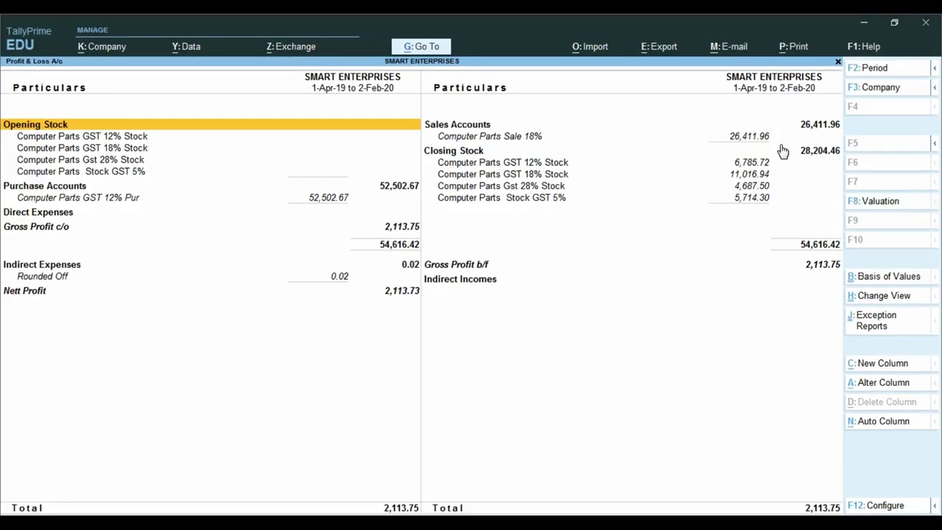
Close the Profit & Loss A/c and open the GSTR-1 report for SMART ENTERPRISES
key("Escape")
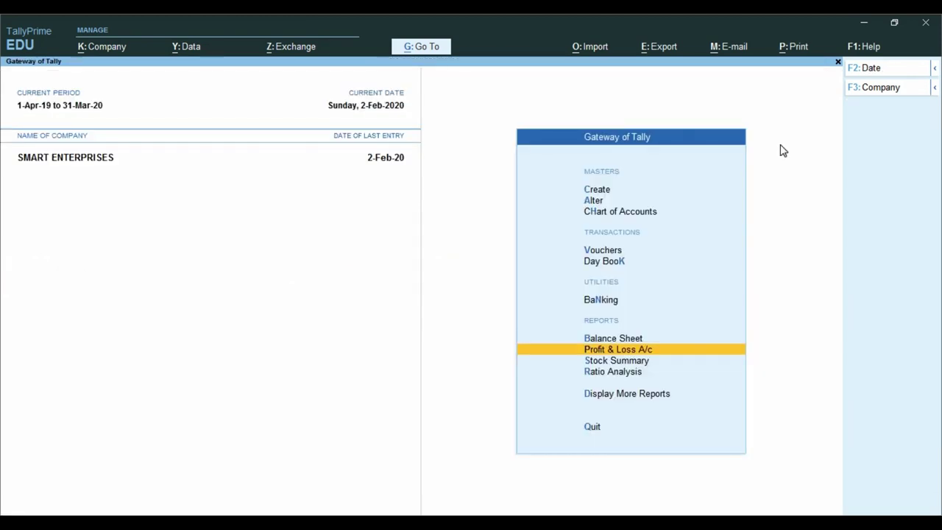
key("Down")
key("Down")
key("Down")
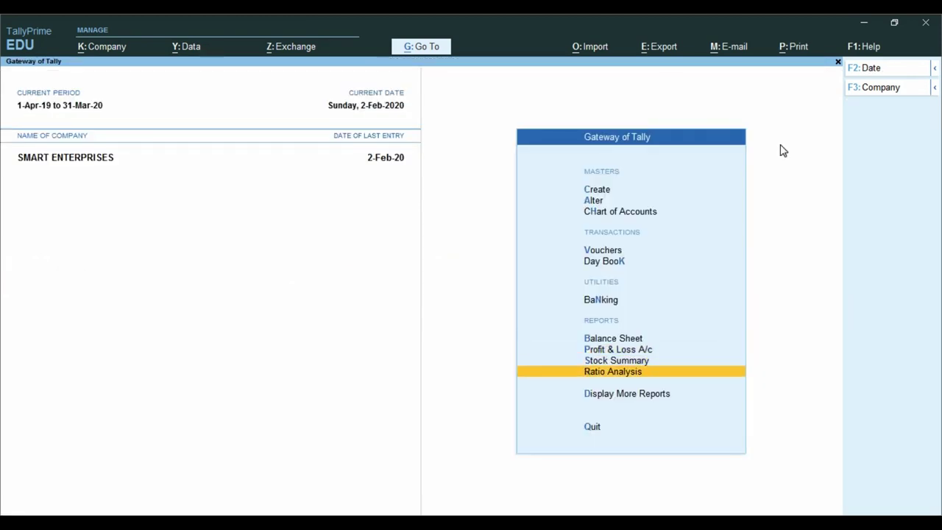
key("Return")
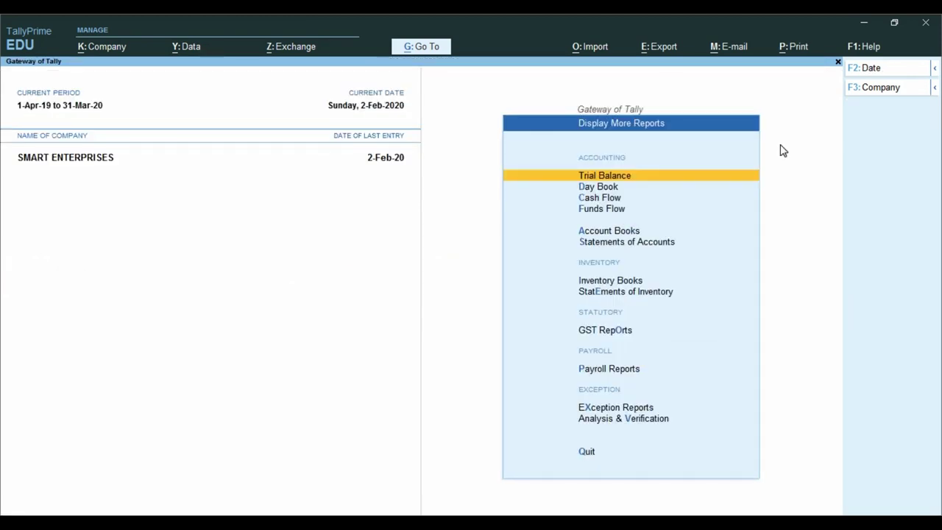
key("Down")
key("Down")
key("Down")
key("Down")
key("Down")
key("Down")
key("Down")
key("Down")
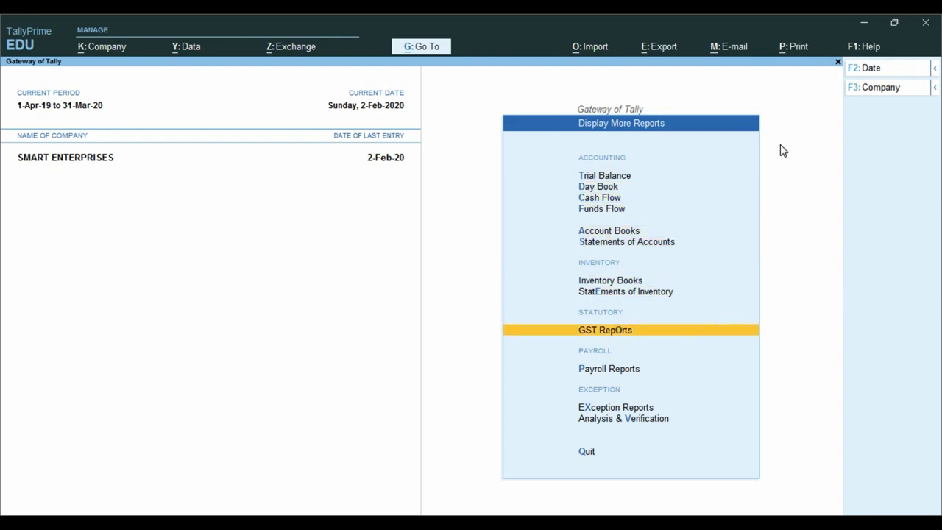
key("Return")
key("Return")
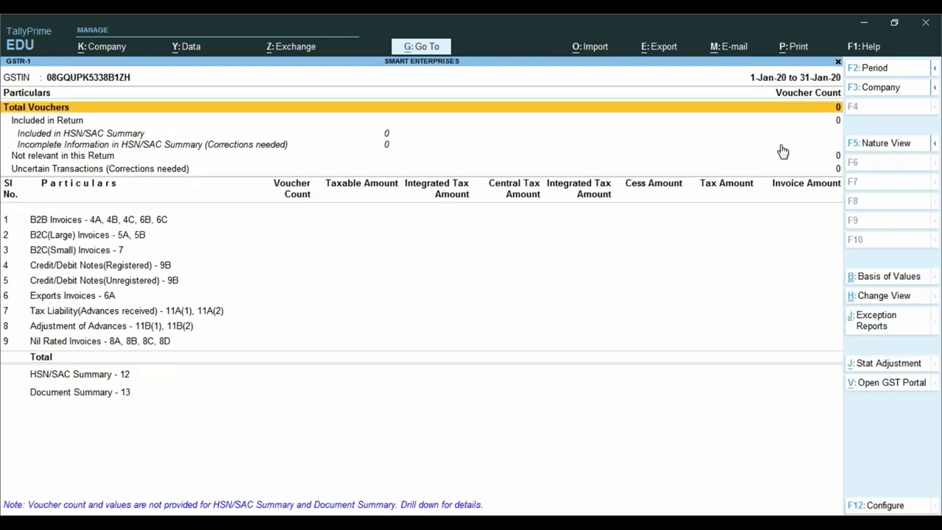
Set the GSTR-1 report period of SMART ENTERPRISES from 1-4-19 to 2-2-20
key("F2")
type("1-4-19")
key("Return")
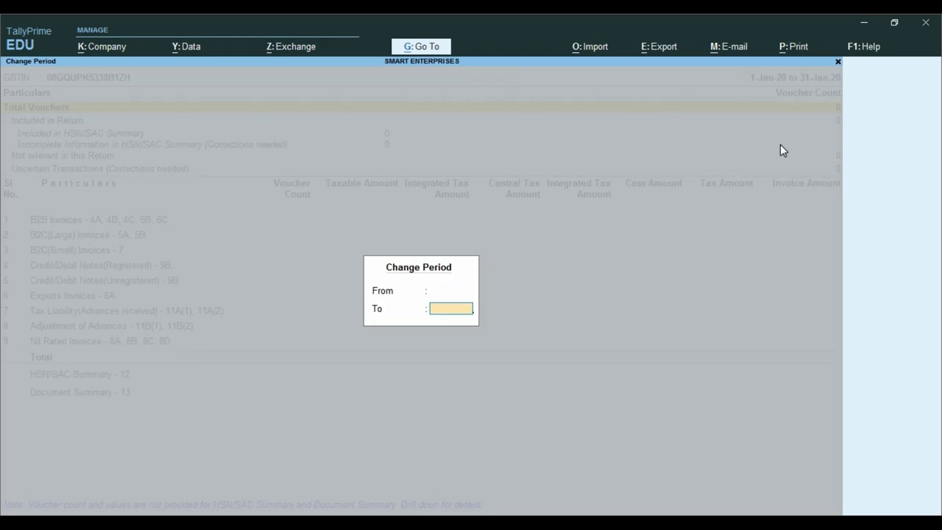
type("2-2-20")
key("Return")
Open the B2C(Small) Invoices - 7 details of SMART ENTERPRISES and examine the taxable amount for each tax rate
key("Down")
key("Down")
key("Down")
key("Down")
key("Down")
key("Down")
key("Down")
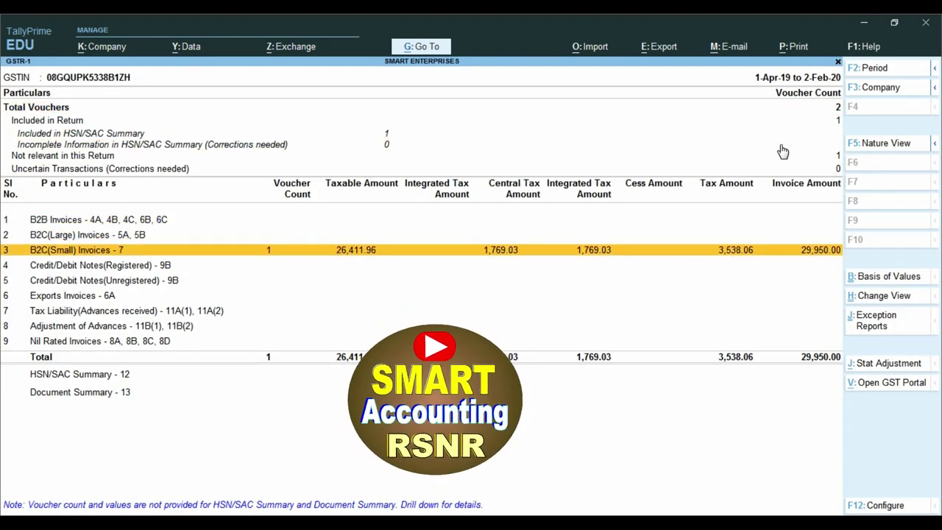
key("ctrl")
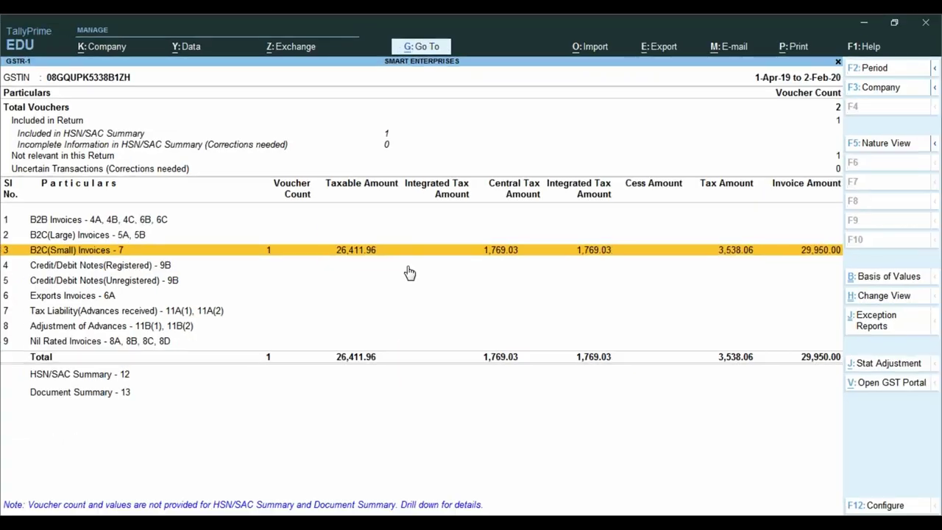
key("Return")
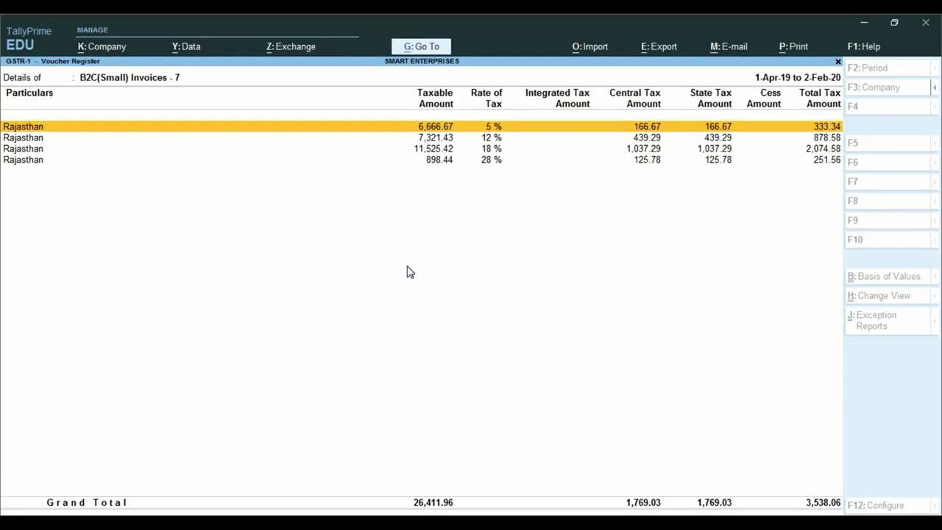
key("ctrl")
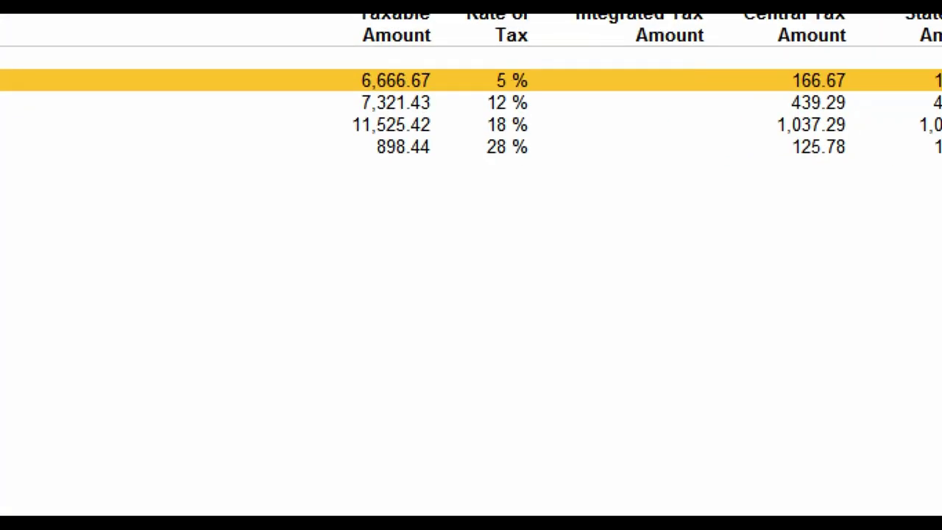
left_click_drag(318, 94, 483, 235)
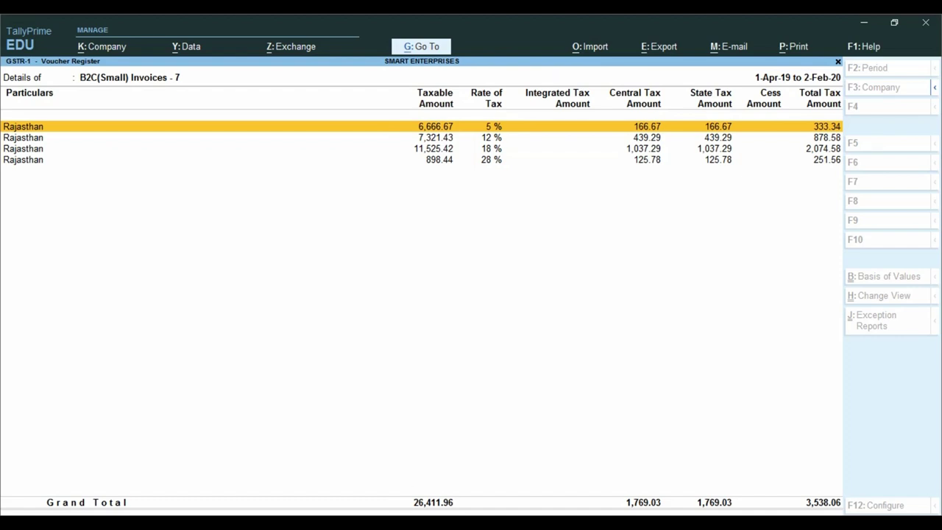
Switch to SMART ENTERPRISES-1 and open its GSTR-1 report for the period 1-4-19 to 2-2-20
left_click(397, 501)
key("Escape")
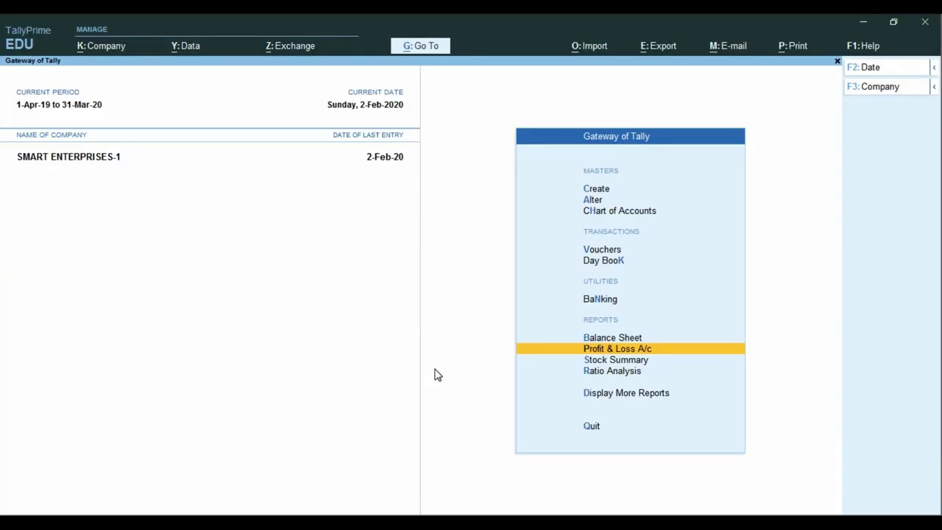
key("Escape")
key("y")
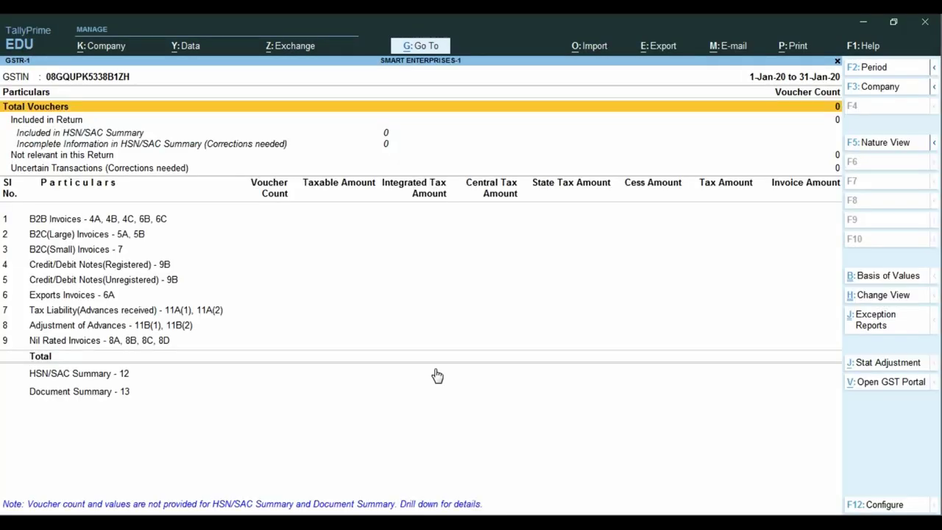
key("F2")
type("1-4-19")
key("Return")
type("2-2-20")
key("Return")
Open the B2C(Small) Invoices - 7 details of SMART ENTERPRISES-1 and compare the rate-wise amounts with those of SMART ENTERPRISES
key("Down")
key("Down")
key("Down")
key("Down")
key("Down")
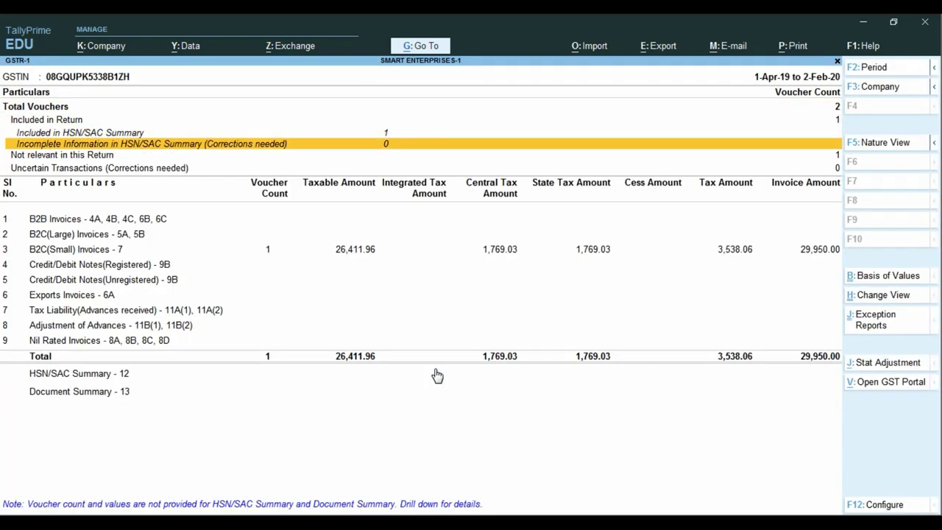
key("Down")
key("Down")
key("Return")
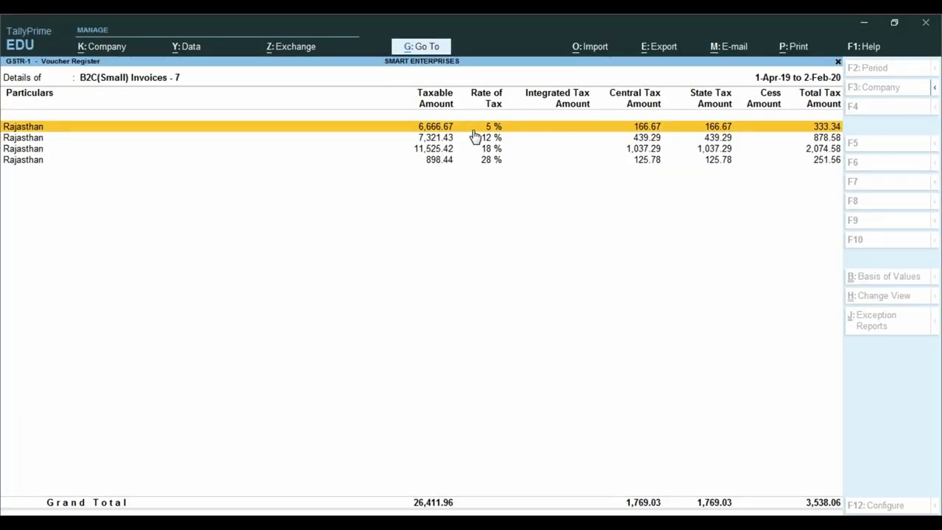
key("alt+Tab")
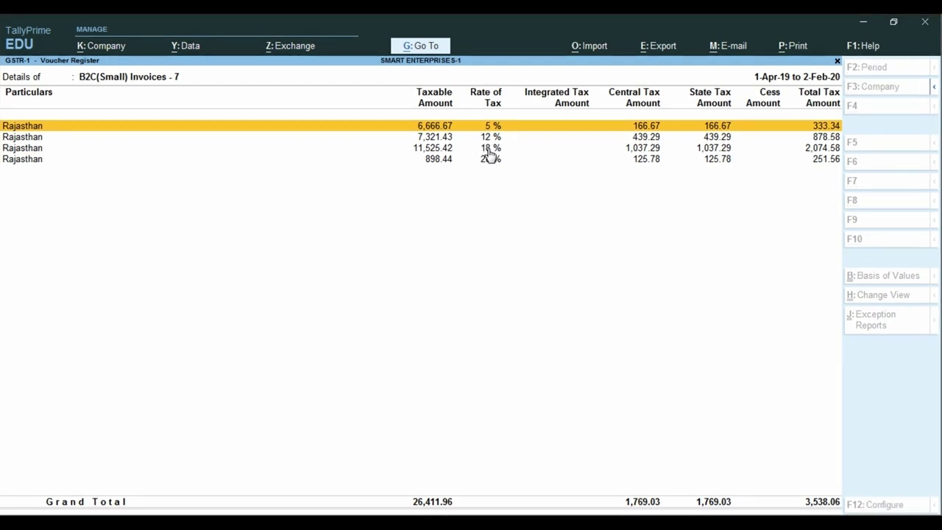
Close the GSTR-1 report of SMART ENTERPRISES-1 and open the company's Profit & Loss A/c
key("Escape")
key("Escape")
key("Escape")
key("Escape")
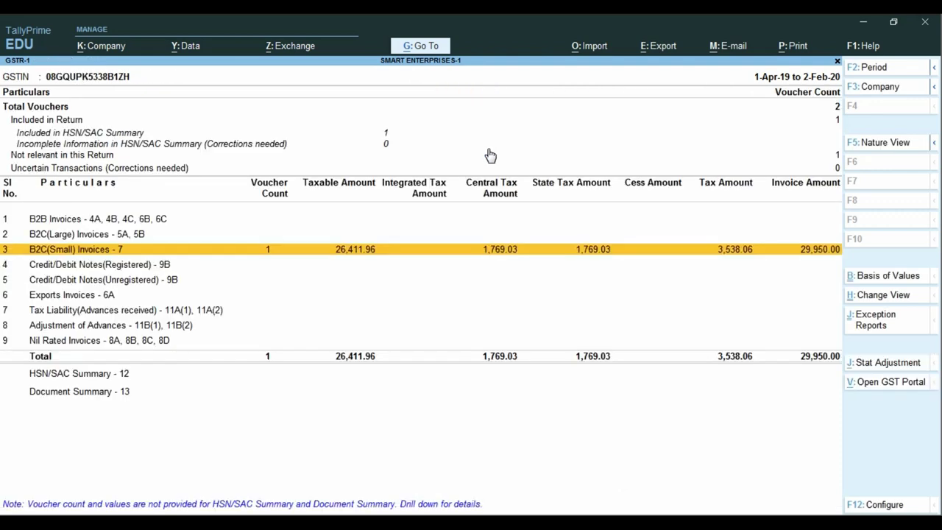
key("Escape")
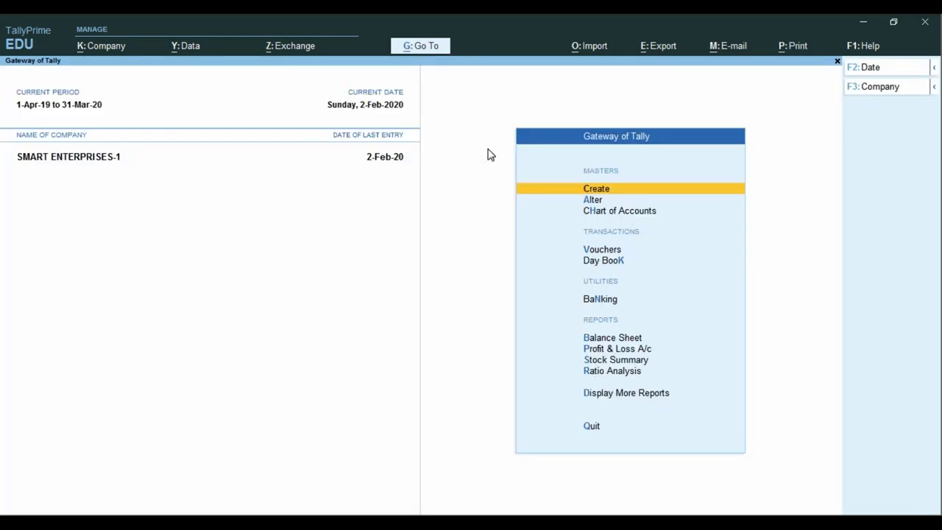
key("Down")
key("Down")
key("Down")
key("Down")
key("Down")
key("Down")
key("Down")
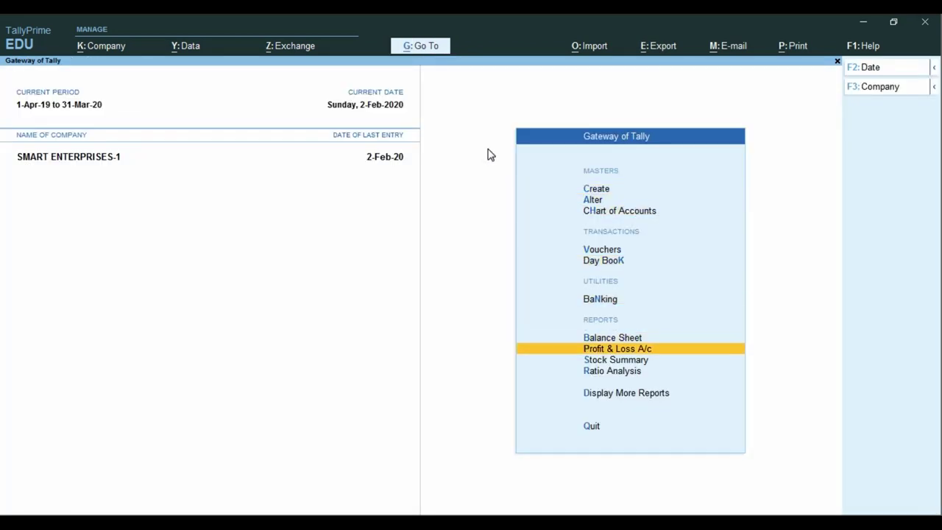
key("Return")
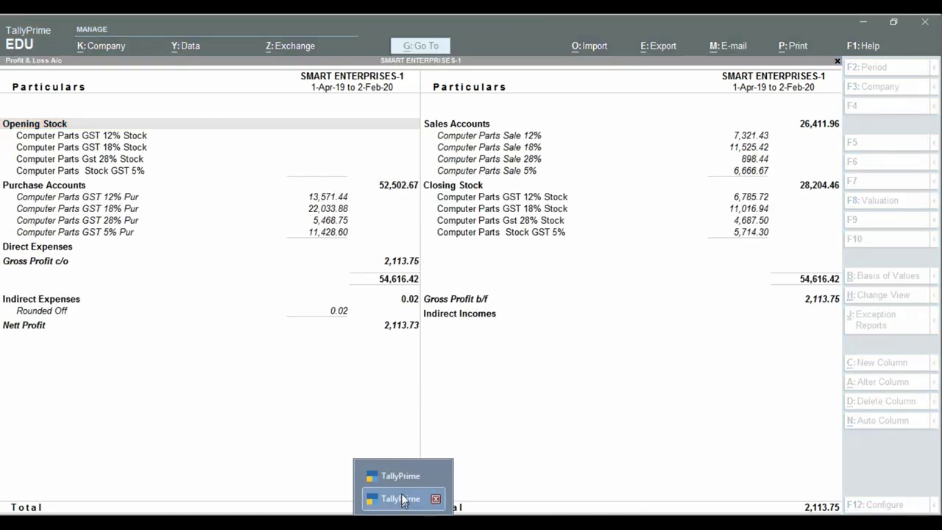
In SMART ENTERPRISES, replace the GSTR-1 report with the Profit & Loss A/c and examine the ledger under Sales Accounts
key("Escape")
key("Escape")
key("Escape")
key("Escape")
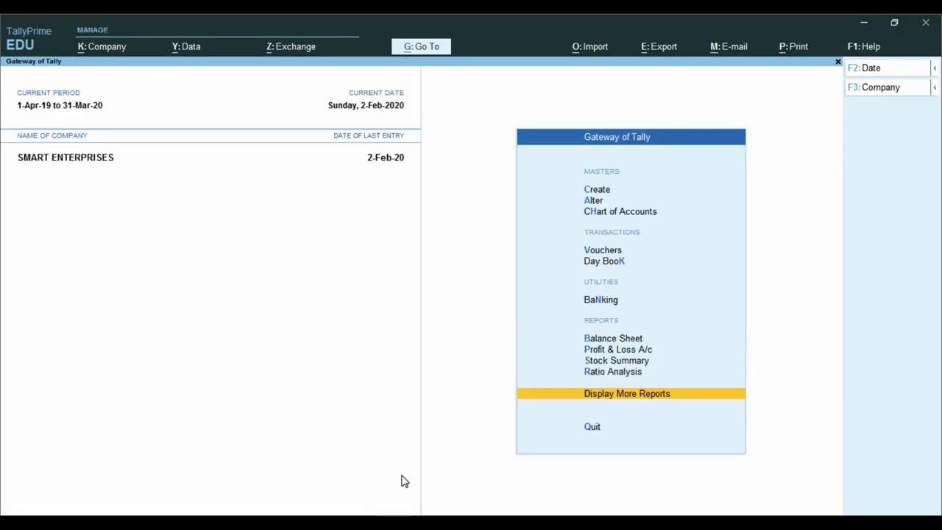
key("p")
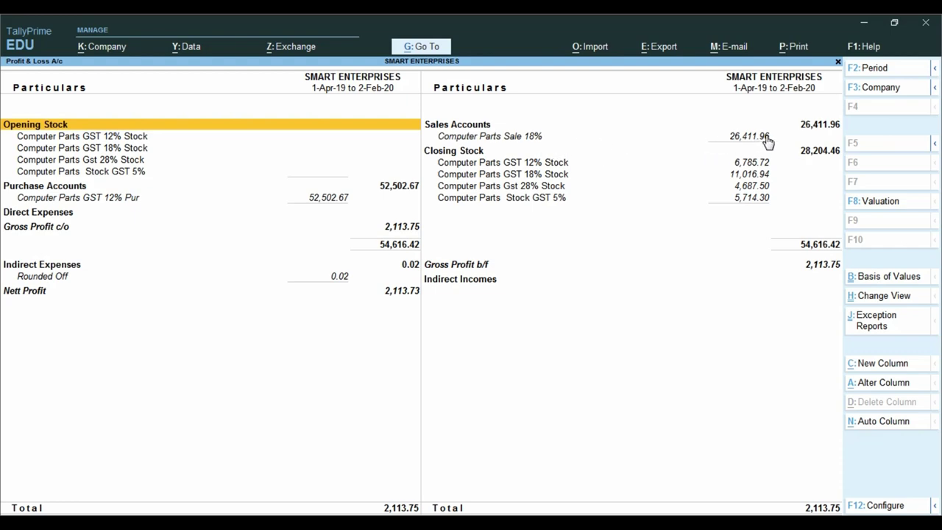
key("ctrl")
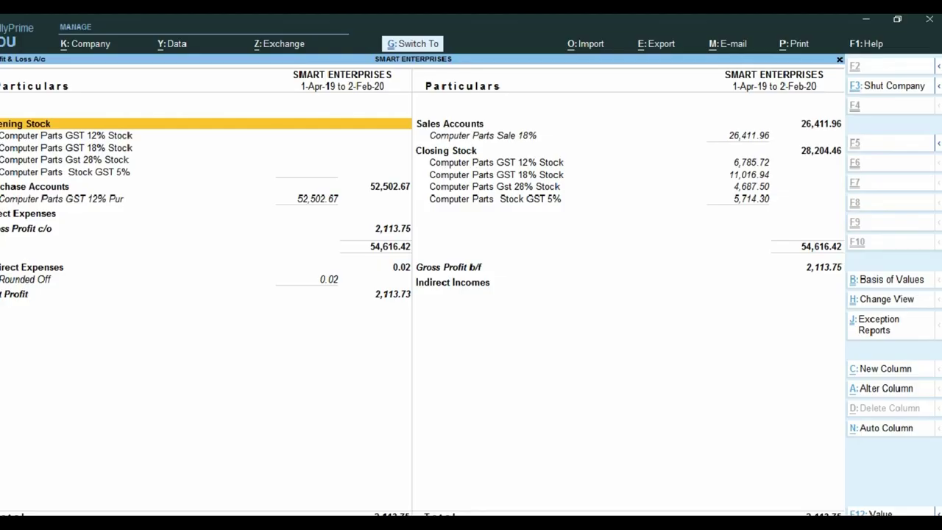
Return to the Profit & Loss A/c of SMART ENTERPRISES-1 and examine the separate rate-wise ledgers under Sales Accounts
key("alt+Tab")
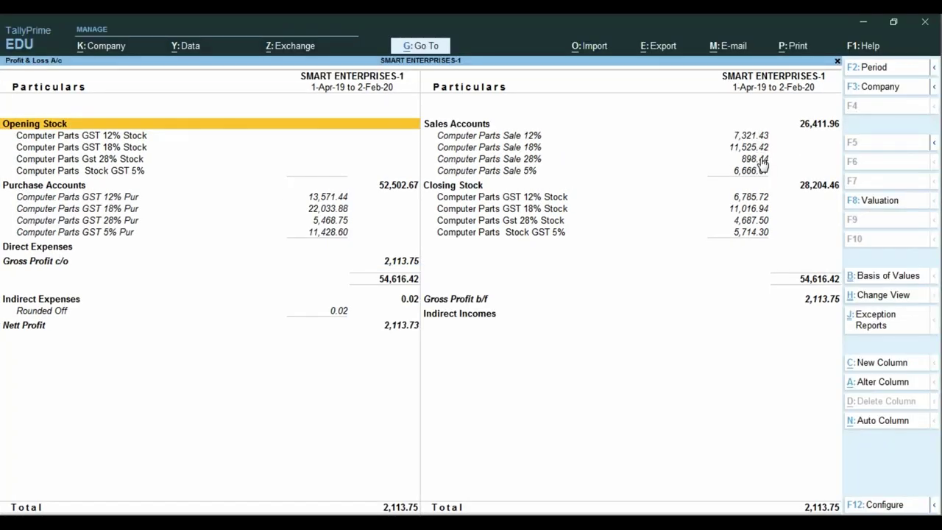
key("ctrl")
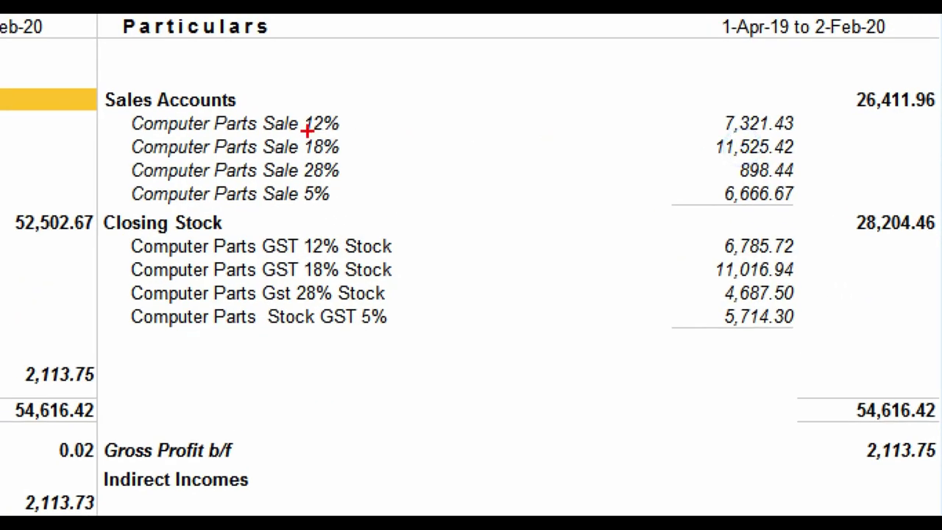
left_click(526, 140)
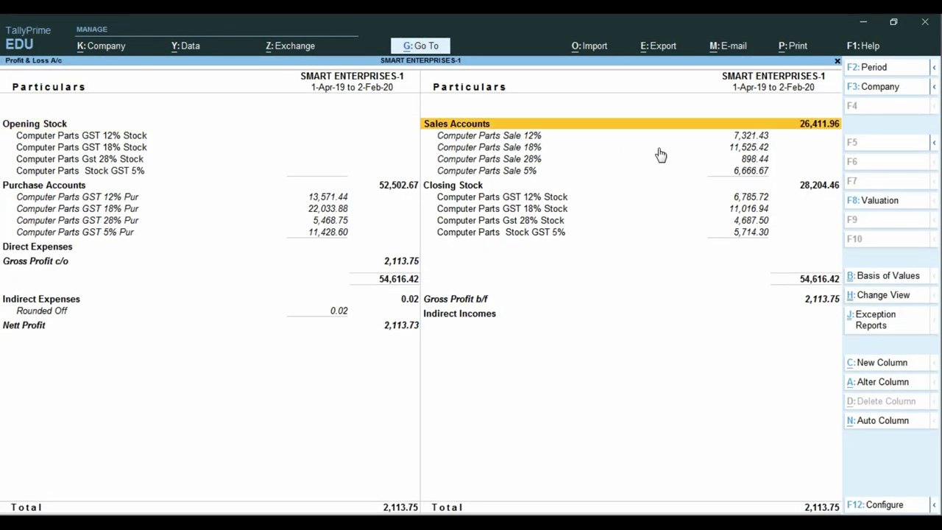
Drill down from the Computer Parts Sale 12% ledger to sales voucher SE/001 and go to its first item's quantity
key("Down")
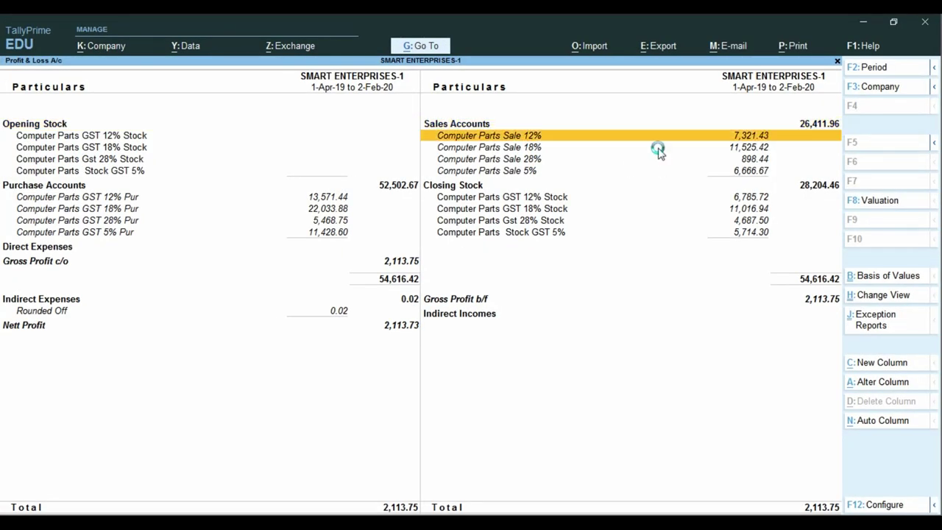
key("Return")
key("Return")
key("Return")
key("Return")
key("Return")
key("Return")
key("Return")
key("Return")
key("Return")
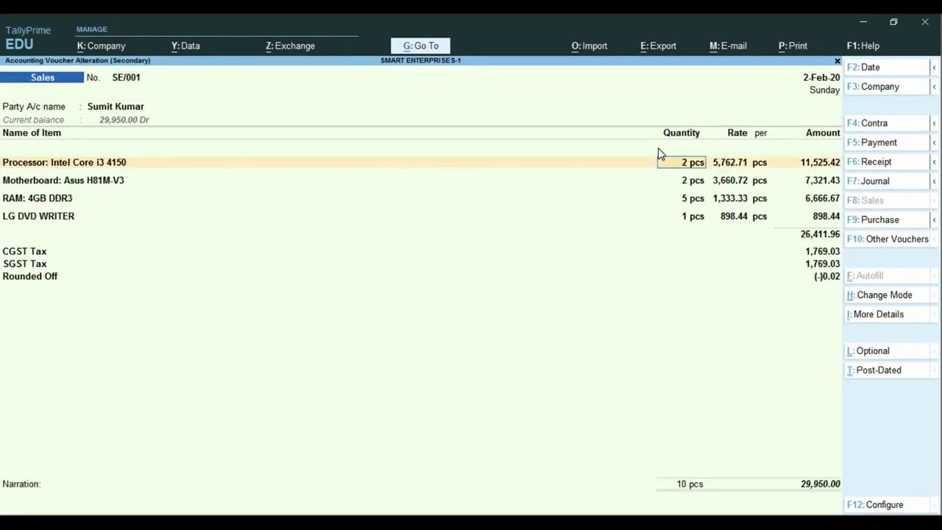
Examine the sales ledger allocated to Processor: Intel Core i3 4150 in the voucher's accounting details
key("Return")
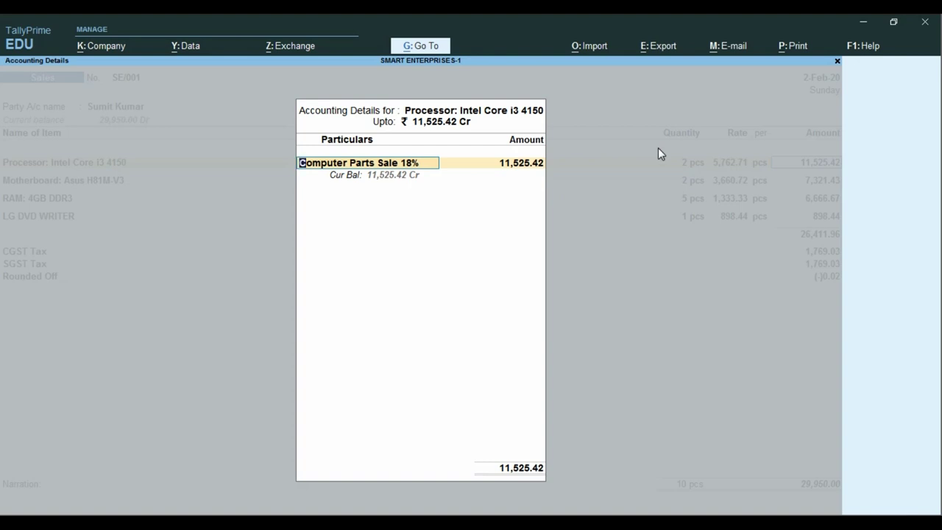
key("Return")
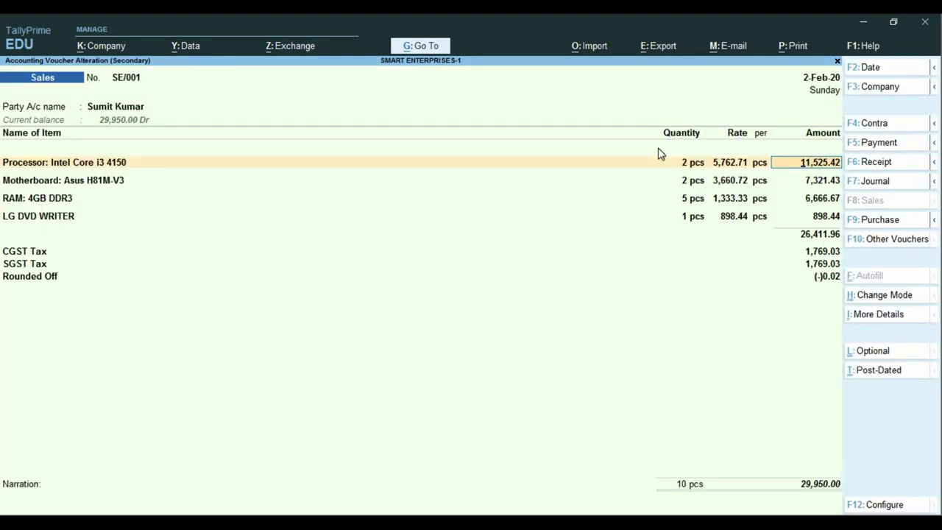
key("Return")
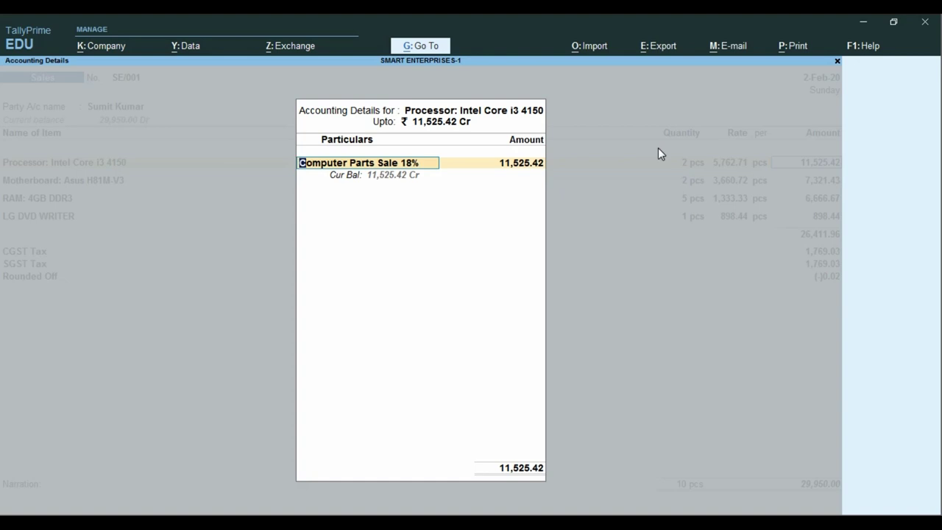
key("Return")
key("Return")
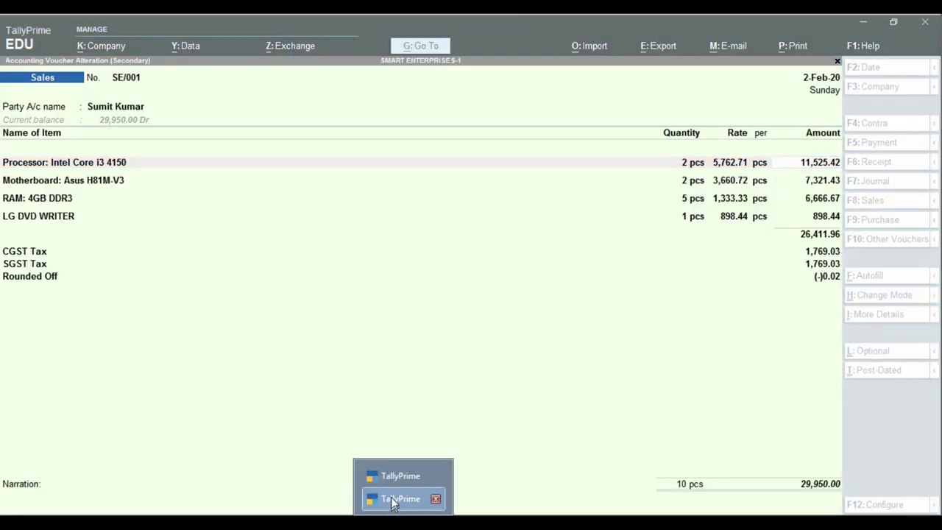
Switch to SMART ENTERPRISES, close its Profit & Loss A/c and open a new Sales voucher
left_click(390, 478)
key("Escape")
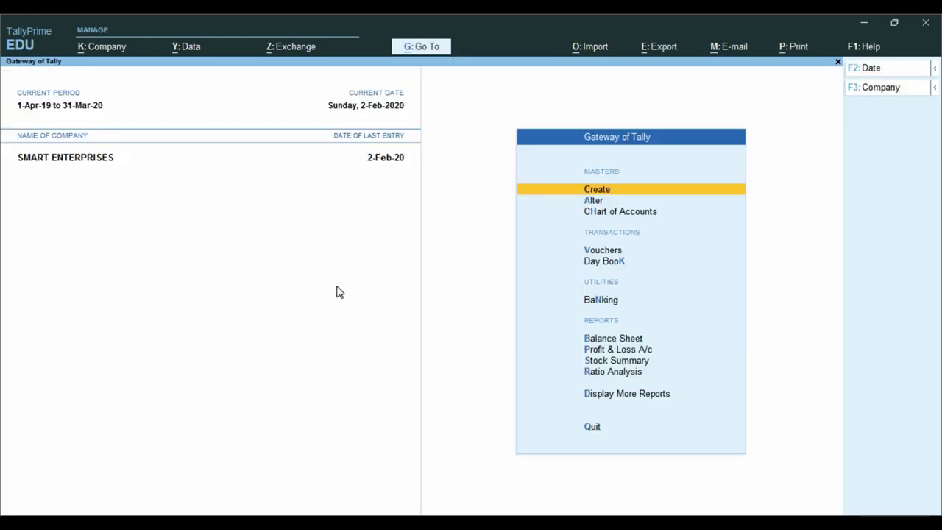
key("v")
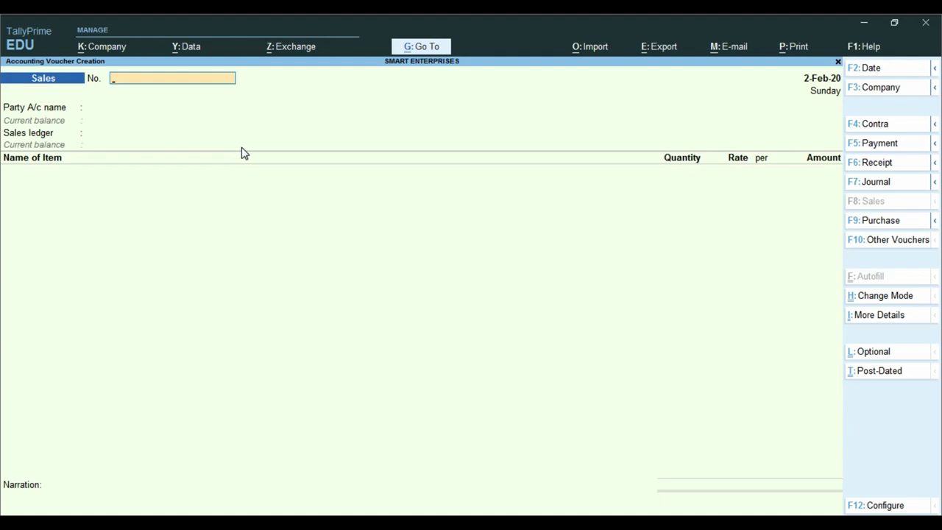
Set Select common Ledger Account for Item Allocation to No in the sales voucher configuration and save it
key("F12")
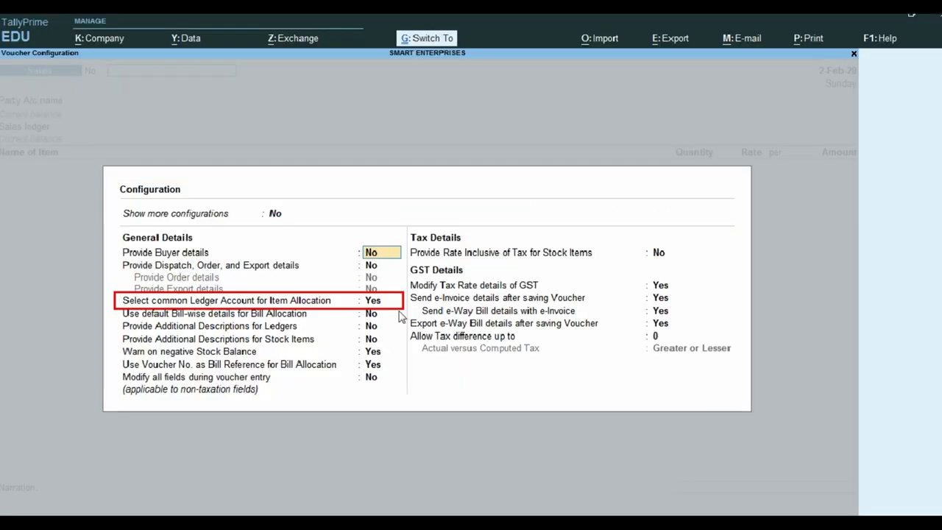
key("Down")
key("Down")
key("Down")
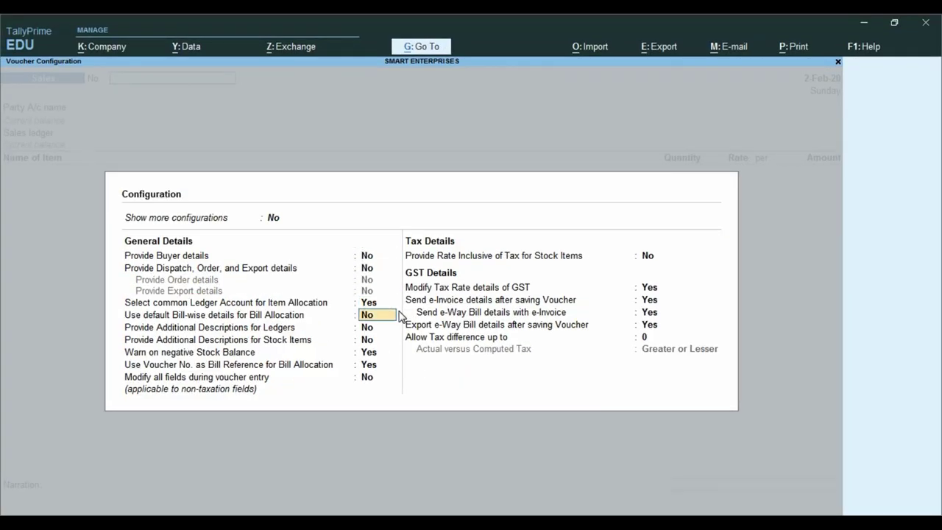
key("Up")
type("n")
key("Return")
key("ctrl+a")
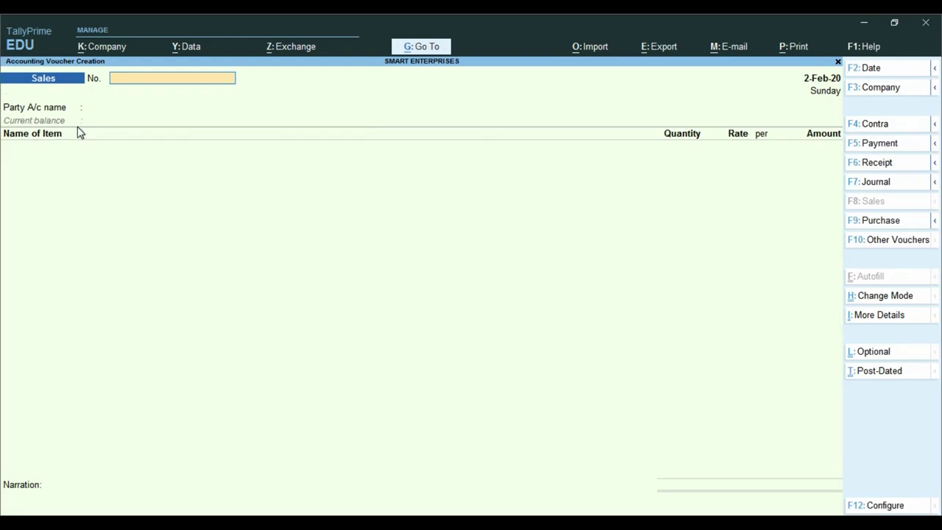
Set Select common Ledger Account for Item Allocation back to Yes in the sales voucher configuration and save it
key("F12")
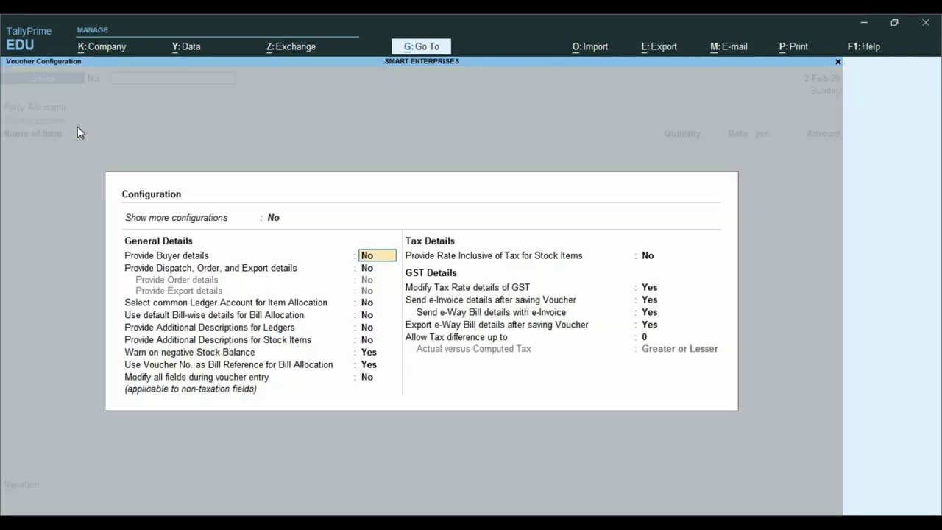
key("Down")
key("Down")
type("y")
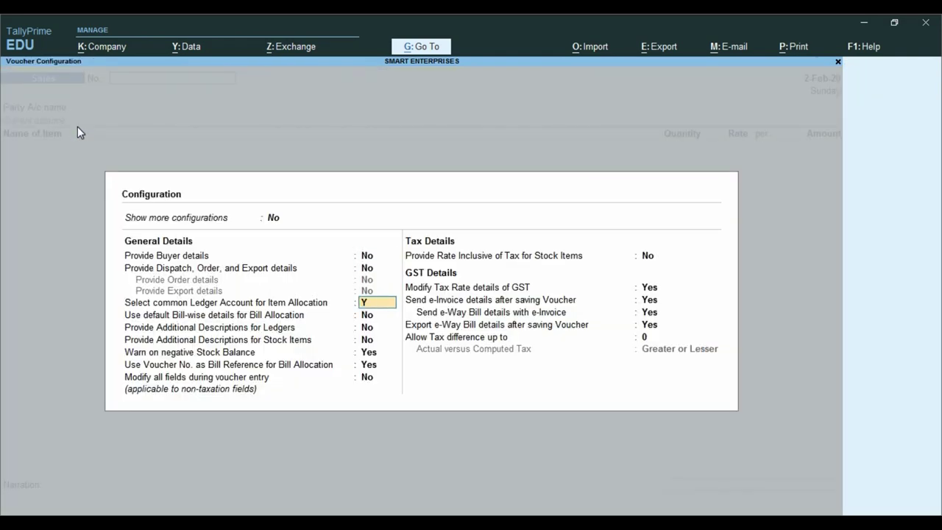
key("Return")
key("ctrl+a")
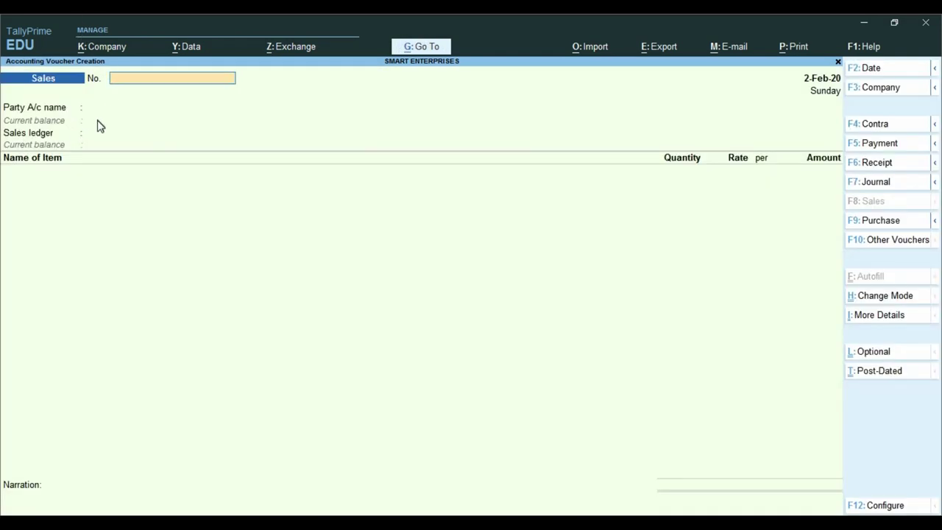